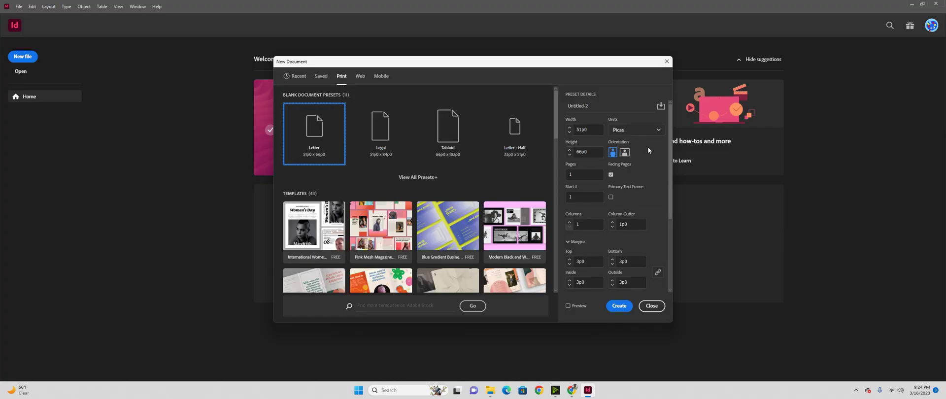
- Create a new blank Letter print document measured in inches
left_click(637, 132)
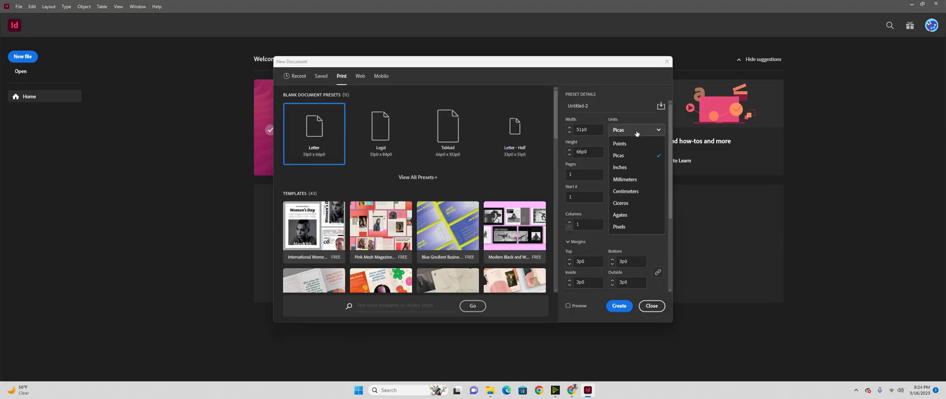
left_click(640, 169)
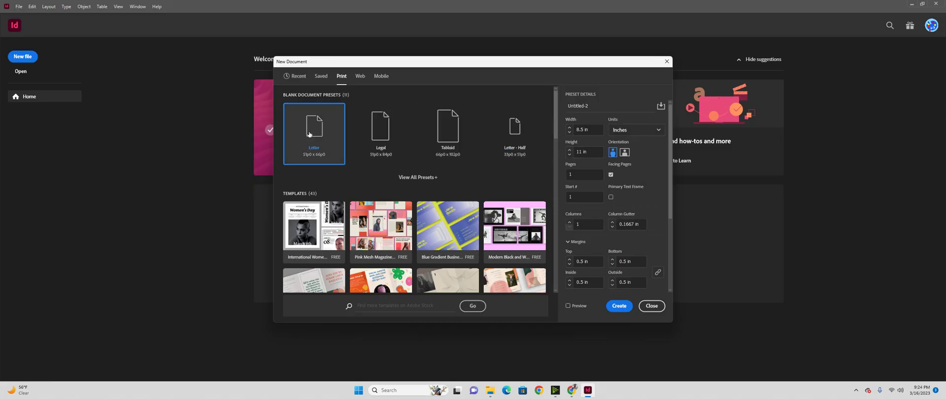
left_click(614, 306)
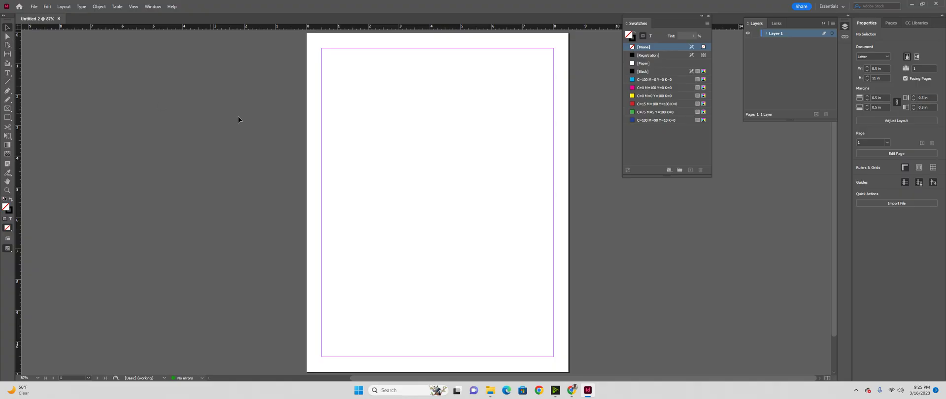
- Draw a text frame about 7.5 by 2.96 in at the top margin and enter ENCHANT
left_click(8, 73)
left_click_drag(323, 49, 553, 141)
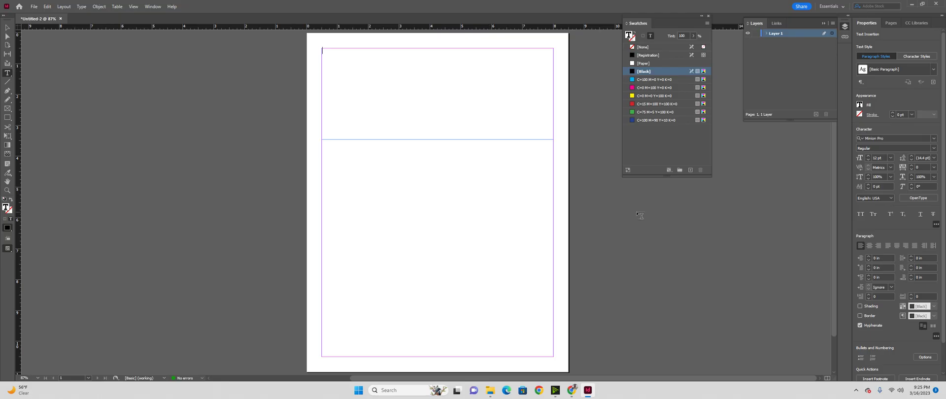
type("NCHANT")
- Set the font of the ENCHANT title to Arial
key("ctrl+a")
left_click(934, 138)
scroll(930, 242, "up", 20)
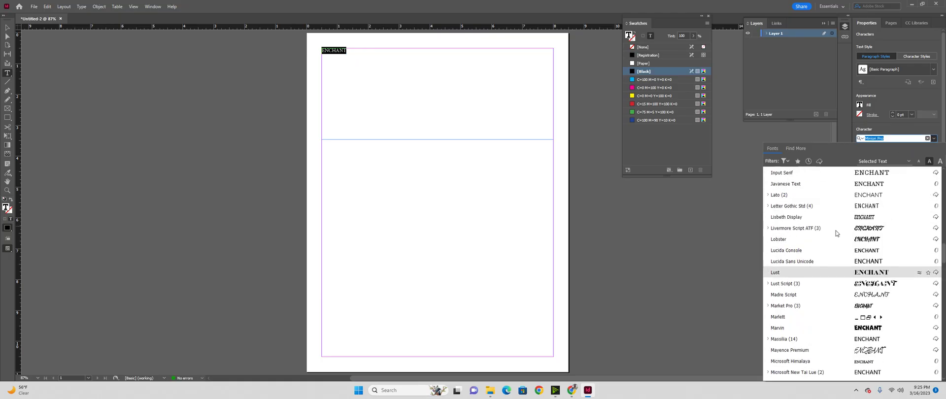
scroll(930, 241, "up", 10)
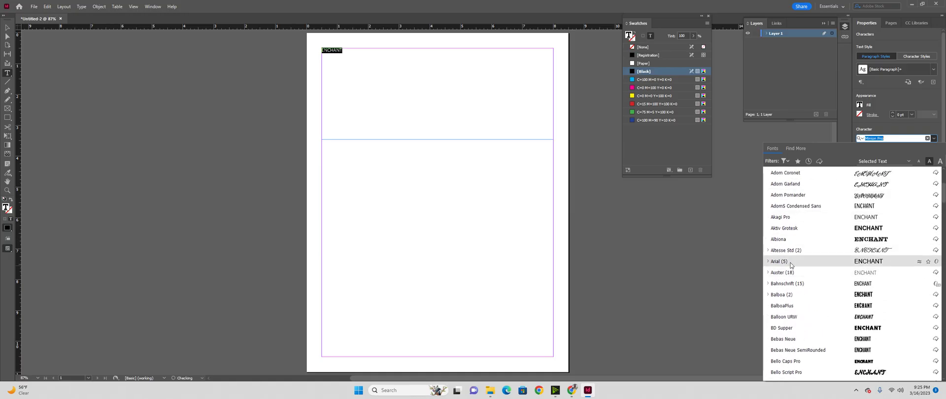
left_click(773, 263)
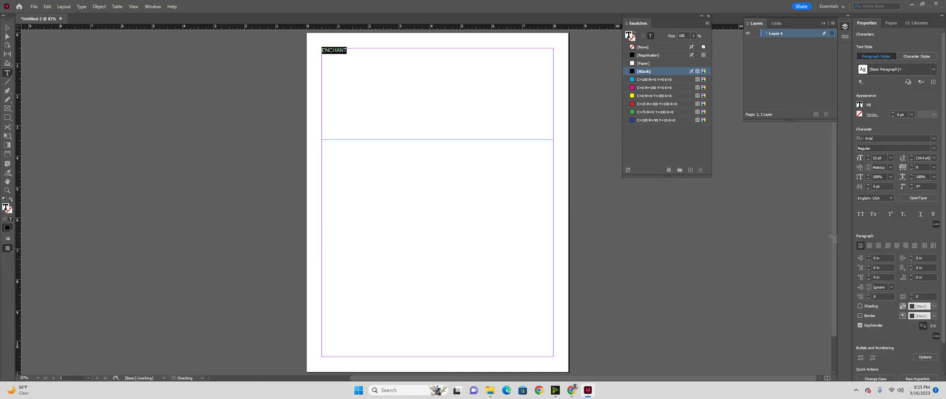
- Enlarge the ENCHANT title to 91 pt and give it the Black font style
left_click(891, 158)
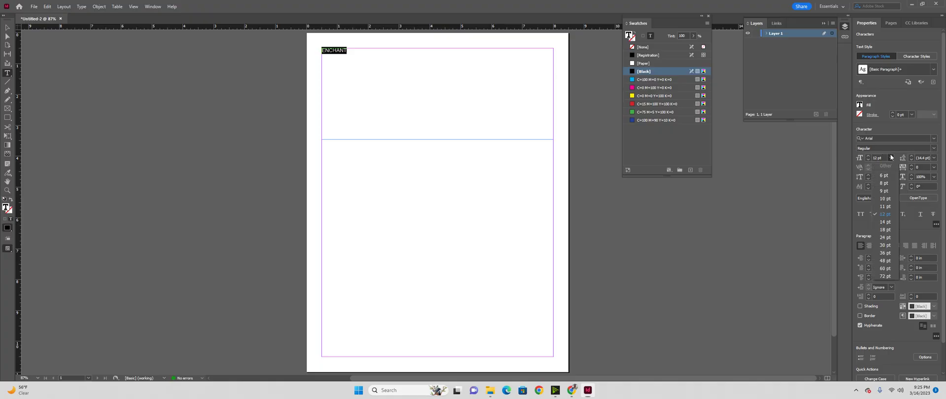
left_click(886, 276)
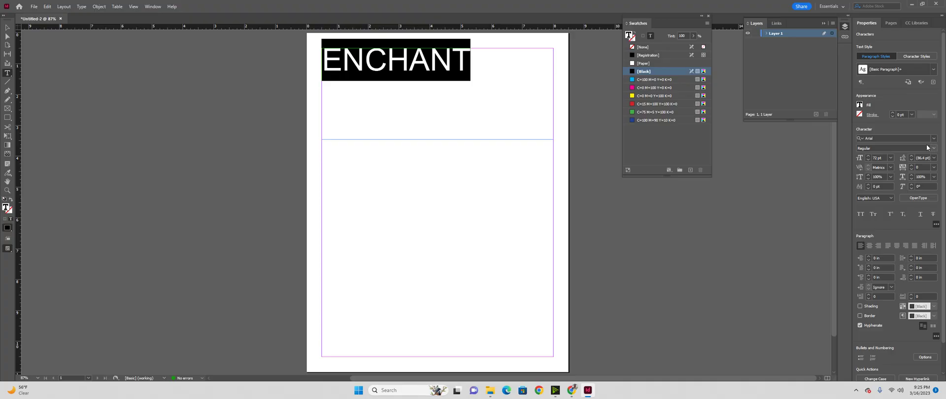
left_click(890, 158)
left_click(892, 156)
type("88")
key("Return")
left_click(932, 148)
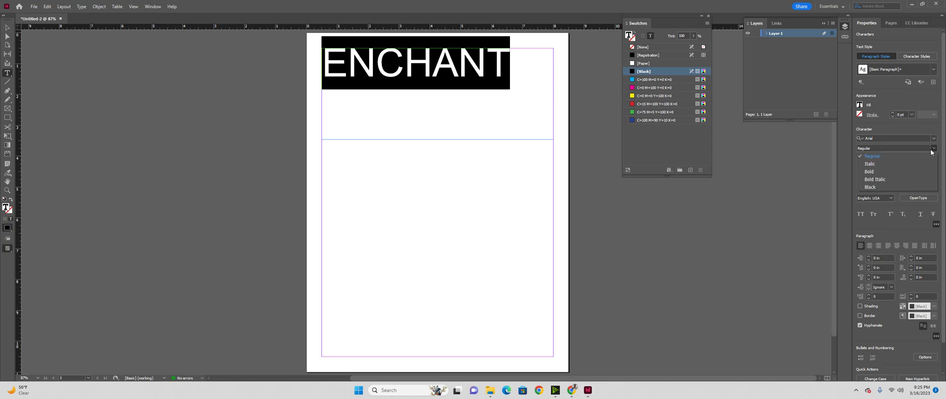
left_click(881, 188)
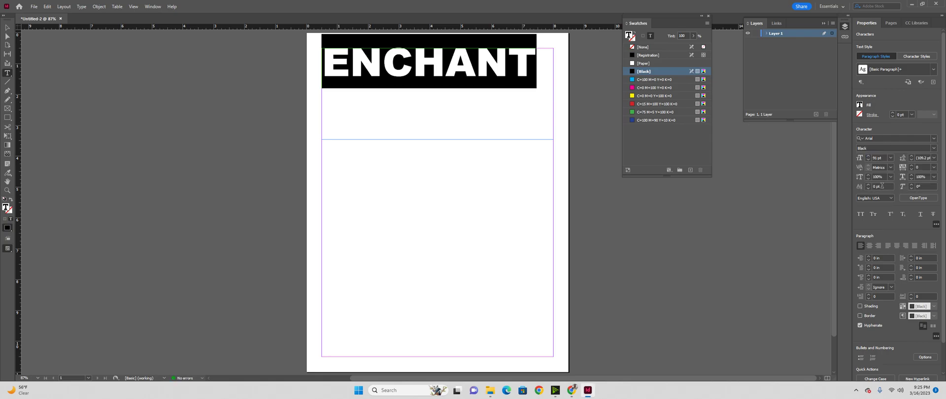
- Center the ENCHANT title and increase its size to 98 pt to span the margins
left_click(869, 245)
left_click(869, 157)
left_click(868, 157)
left_click(869, 157)
left_click(868, 156)
left_click(869, 157)
left_click(869, 157)
left_click(869, 157)
left_click(869, 156)
left_click(869, 160)
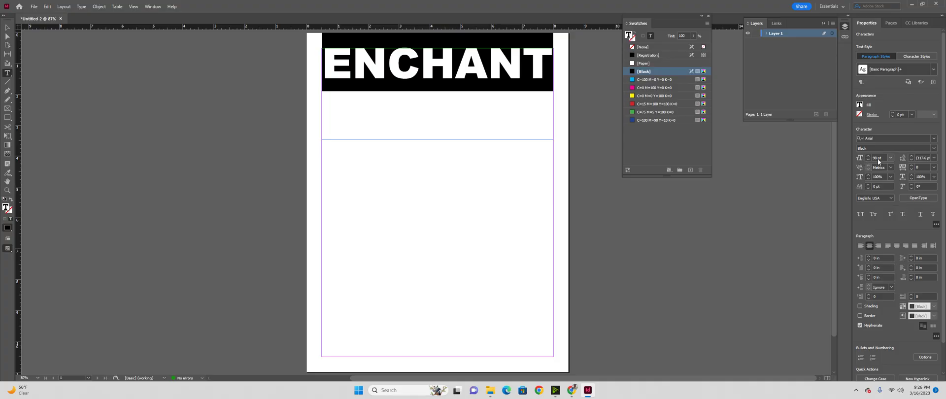
- Fit the title's frame height to the ENCHANT text
left_click(7, 28)
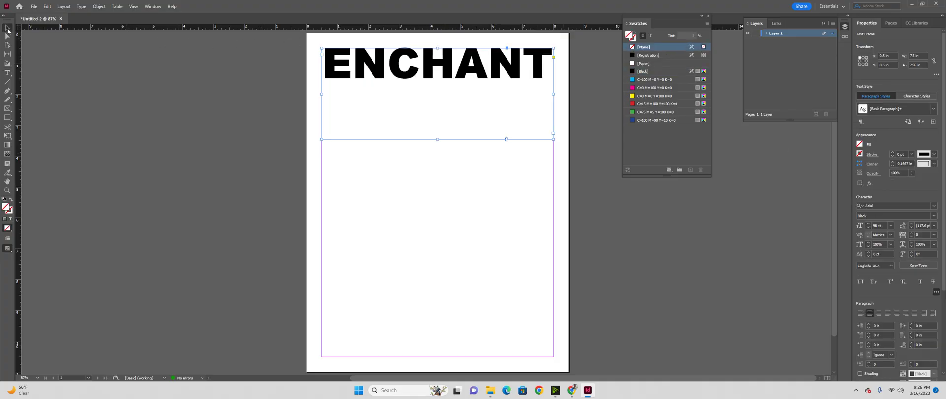
double_click(437, 139)
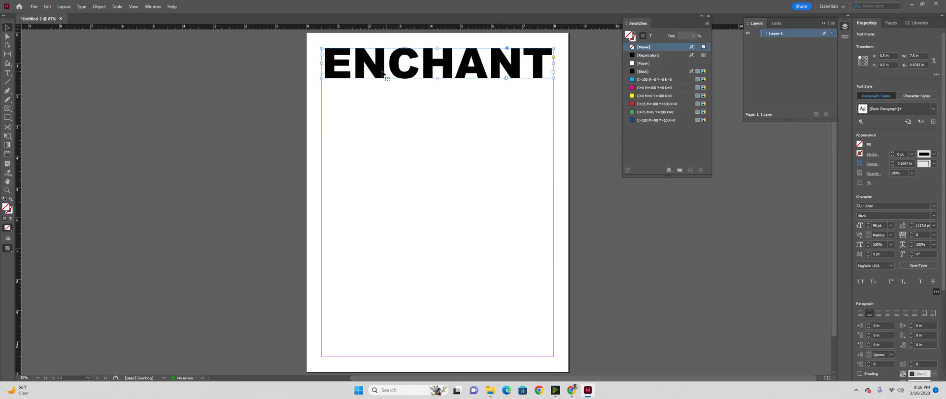
- Try making the title's frame taller and shorter, refitting it to the text after each change
left_click_drag(437, 78, 437, 168)
double_click(438, 168)
left_click_drag(438, 78, 438, 71)
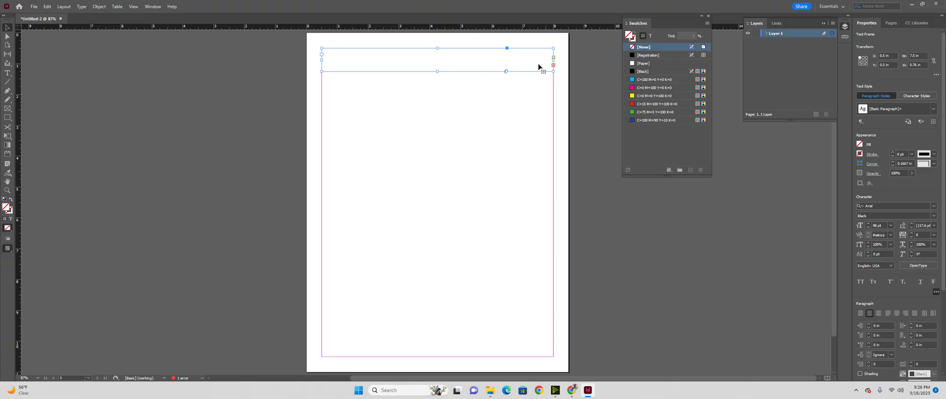
left_click_drag(438, 72, 438, 113)
double_click(437, 114)
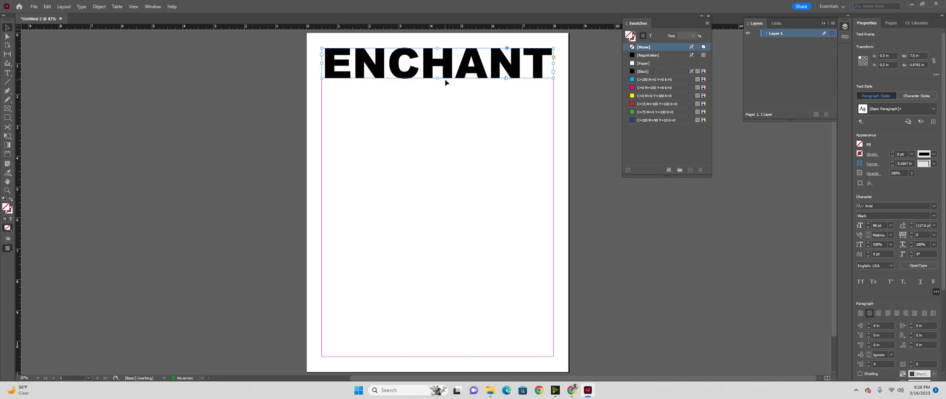
- Stretch the ENCHANT title with its frame vertically to about twice its height, keeping the full margin width
left_click_drag(437, 77, 439, 109)
left_click(436, 137)
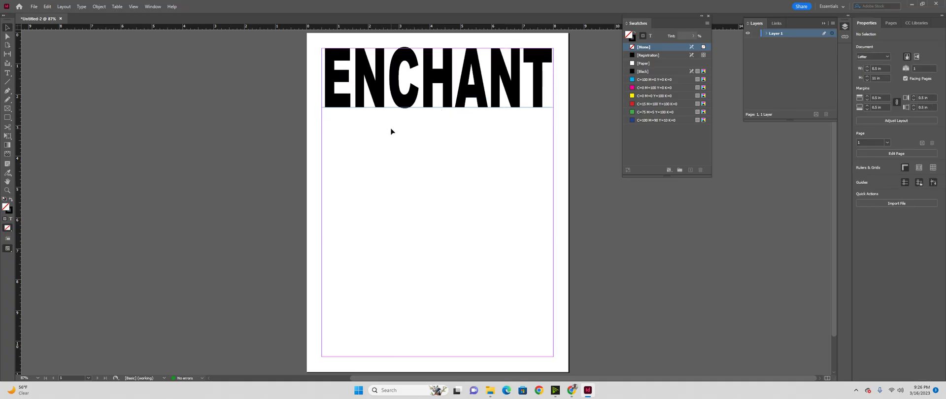
- Draw a text frame about 2.34 by 0.6 in below the title at the inner margin and enter HEADING
left_click(7, 74)
left_click_drag(323, 131, 394, 148)
type("hea")
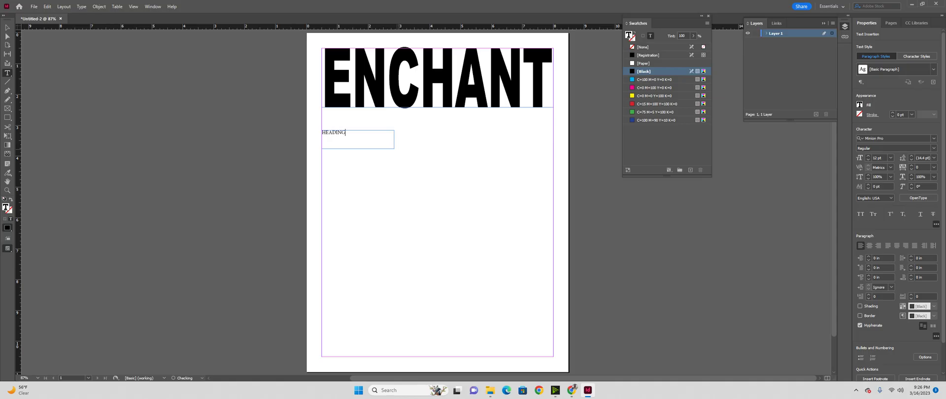
- Set the HEADING text to Arial in the Bold style
key("ctrl+a")
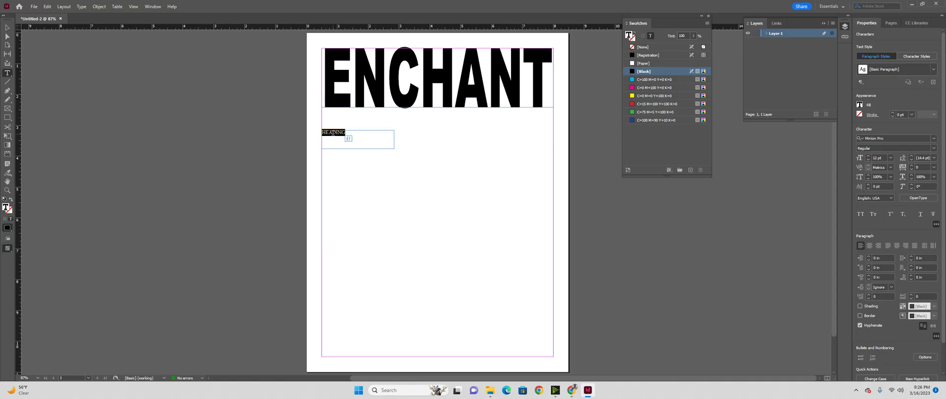
left_click(934, 138)
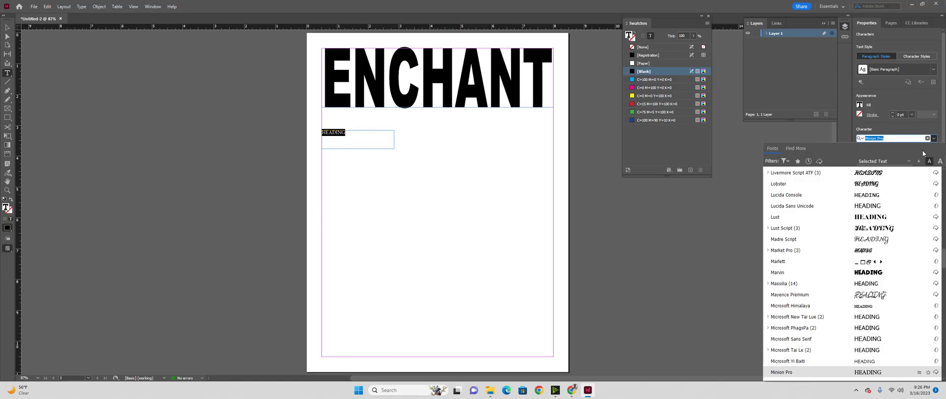
scroll(877, 203, "up", 15)
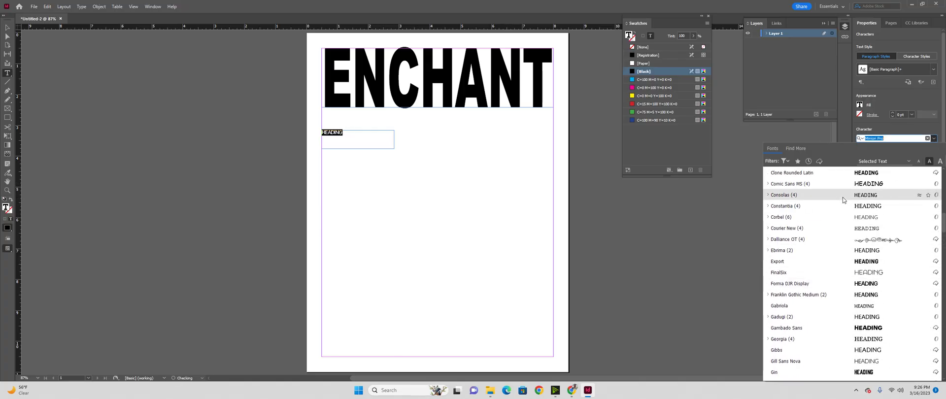
scroll(841, 198, "up", 10)
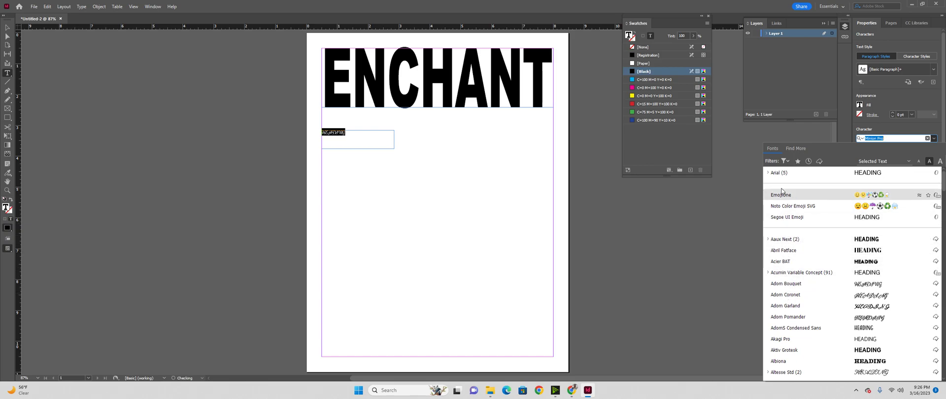
left_click(790, 173)
left_click(934, 148)
left_click(896, 172)
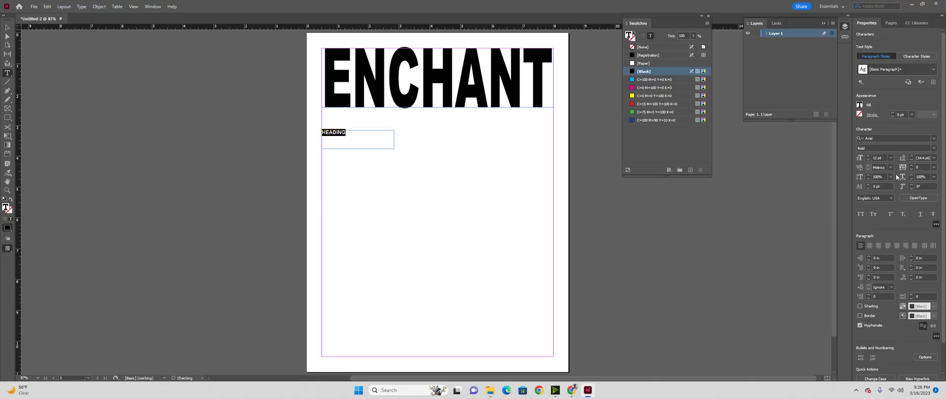
- Increase the HEADING text size to 36 pt
double_click(505, 91)
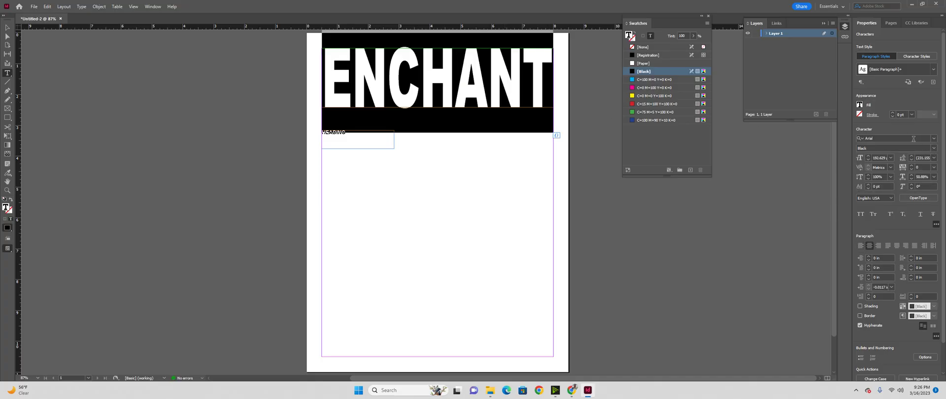
triple_click(393, 131)
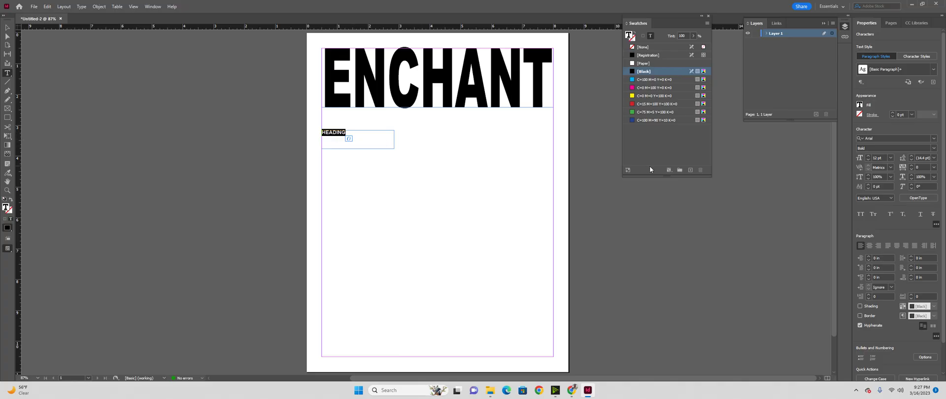
left_click(869, 156)
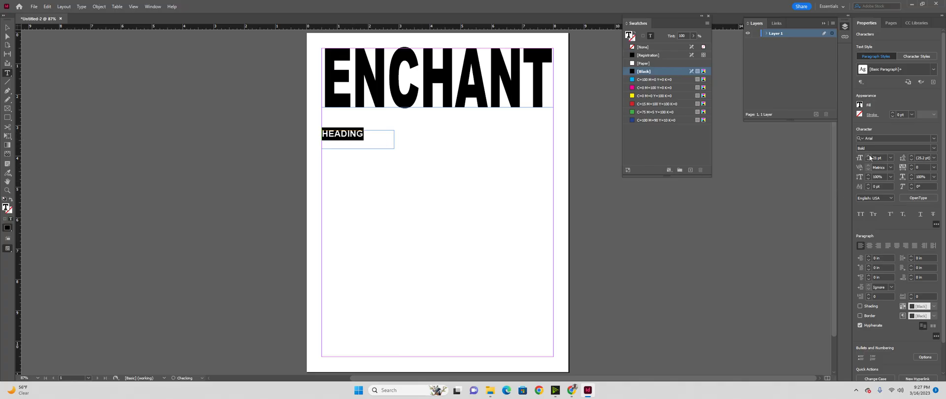
left_click(869, 156)
left_click(870, 156)
left_click(870, 156)
left_click(870, 156)
left_click(868, 155)
left_click(869, 156)
left_click(869, 156)
left_click(869, 160)
left_click(868, 160)
left_click(869, 160)
left_click(869, 161)
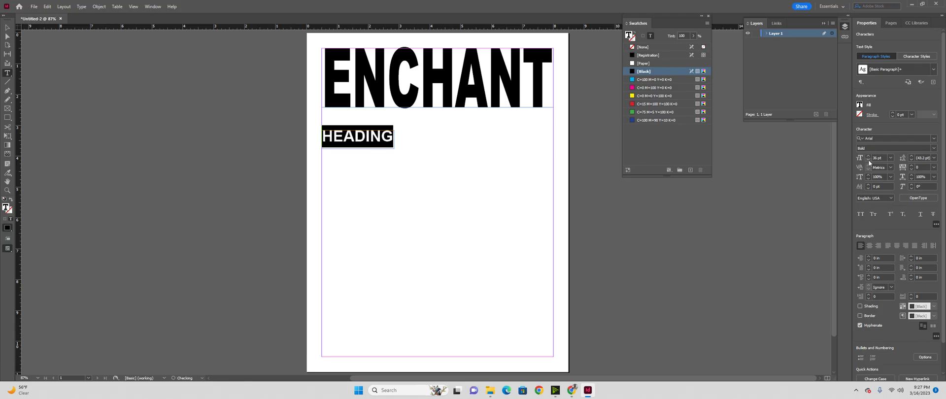
- Fit the HEADING frame to its text and deselect it
left_click(8, 27)
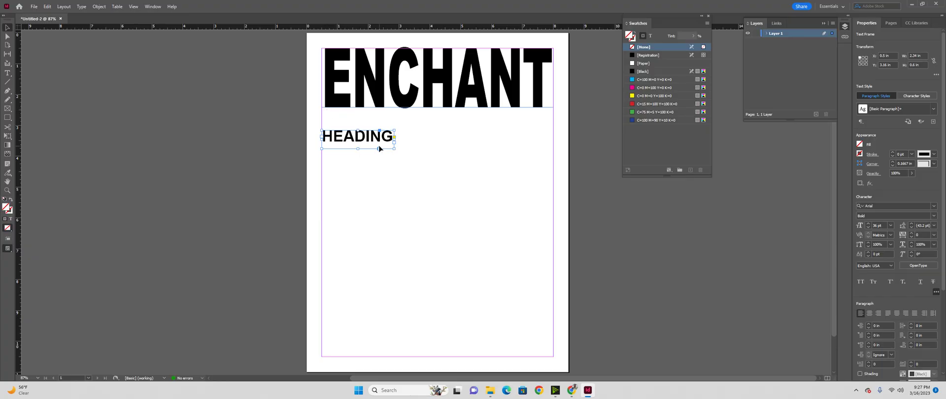
double_click(365, 133)
left_click(8, 27)
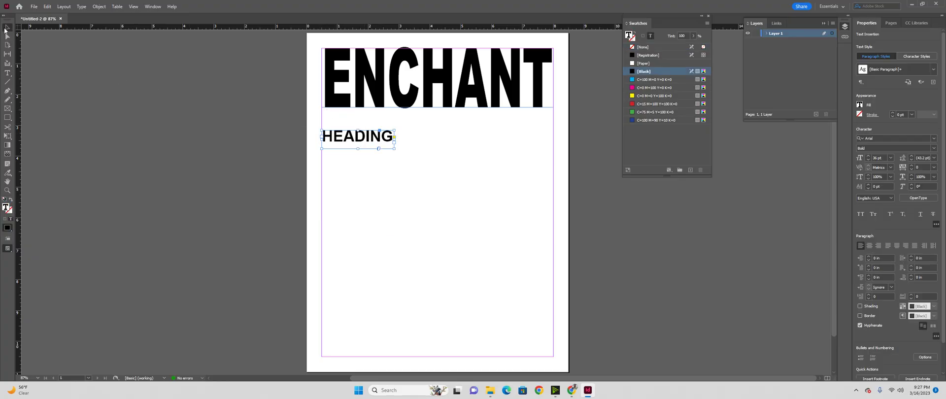
left_click(394, 150)
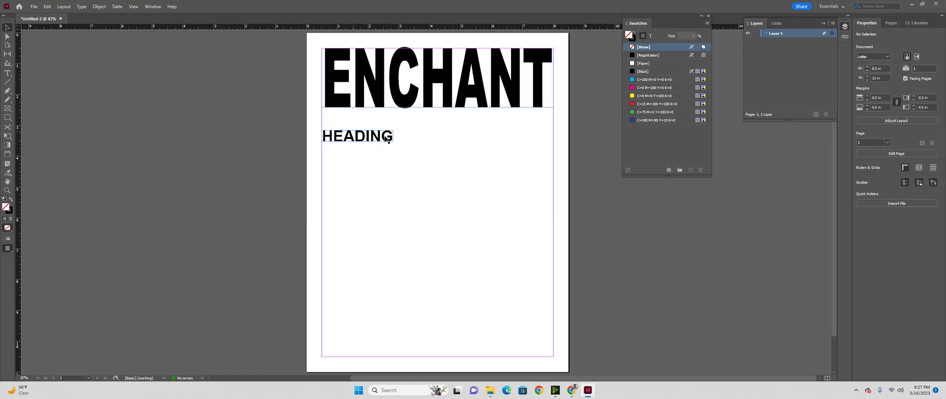
- Preview the page without frame edges and margin guides, and return to the normal view
key("w")
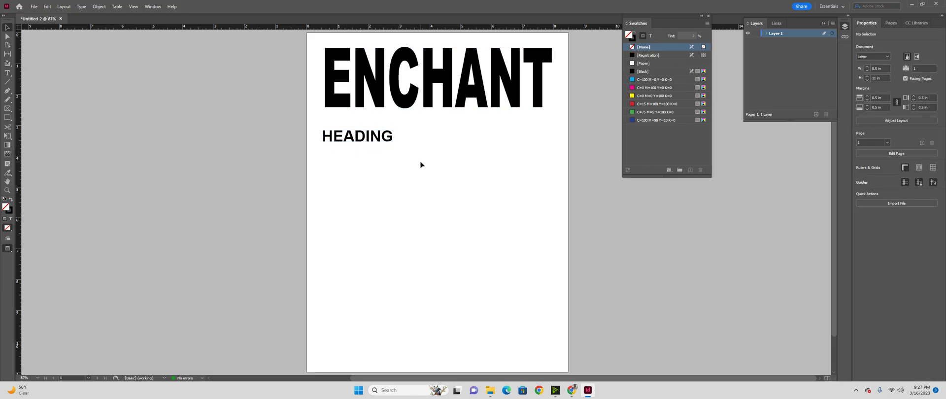
key("w")
key("w")
key("w")
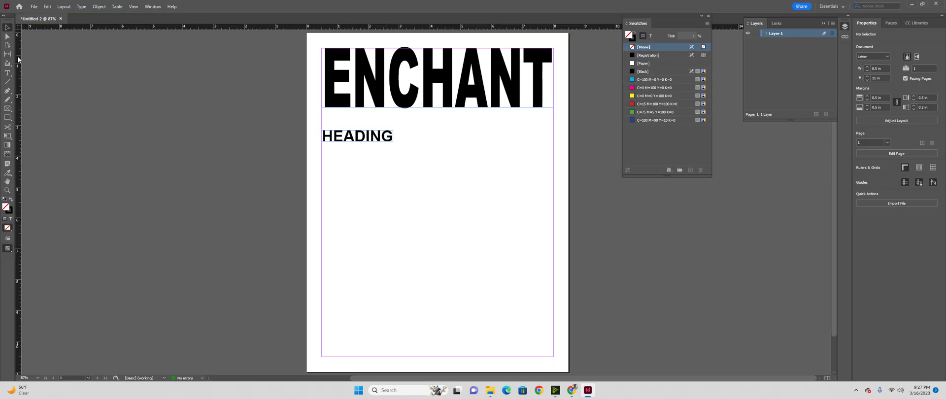
- Draw a text frame directly beneath HEADING at matching width and set its text size to 24 pt
left_click(7, 73)
left_click_drag(322, 143, 392, 176)
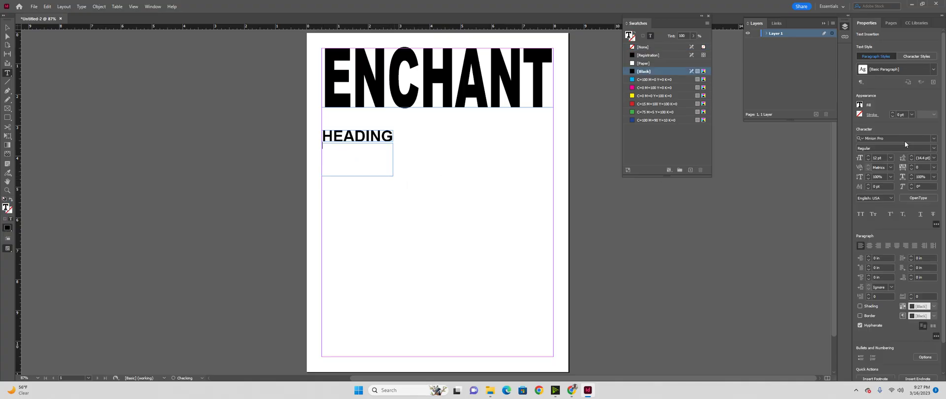
left_click(891, 158)
left_click(890, 239)
- Set the font of the empty text frame beneath HEADING to Arial
left_click(933, 139)
scroll(939, 222, "down", 10)
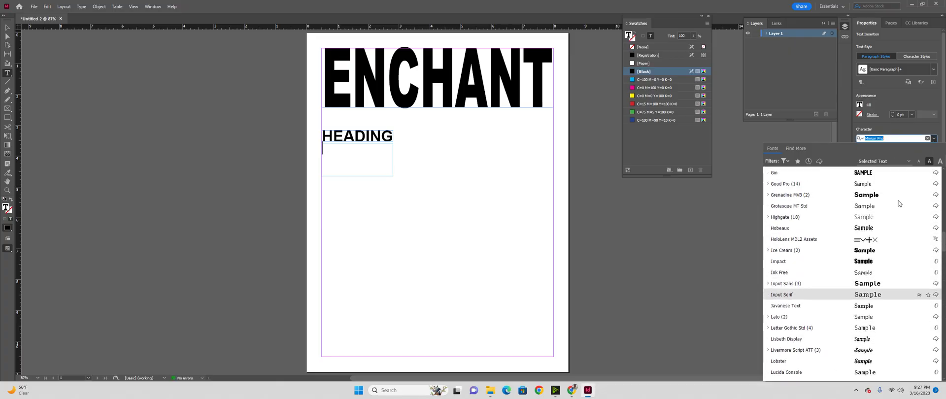
scroll(887, 221, "up", 10)
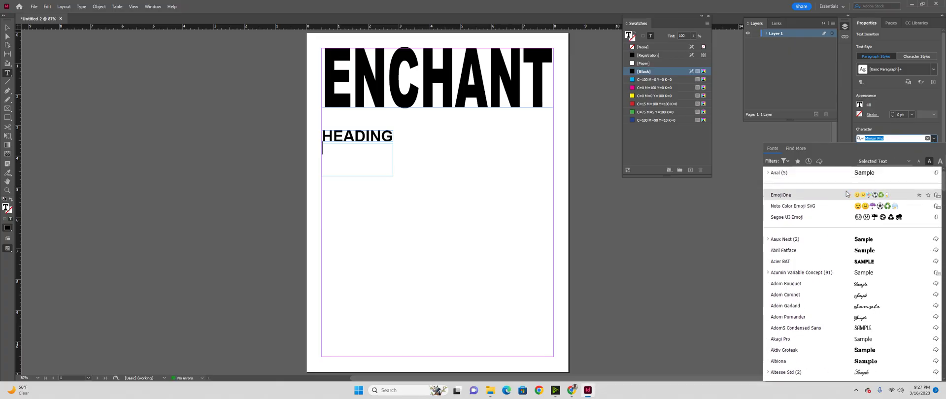
left_click(818, 176)
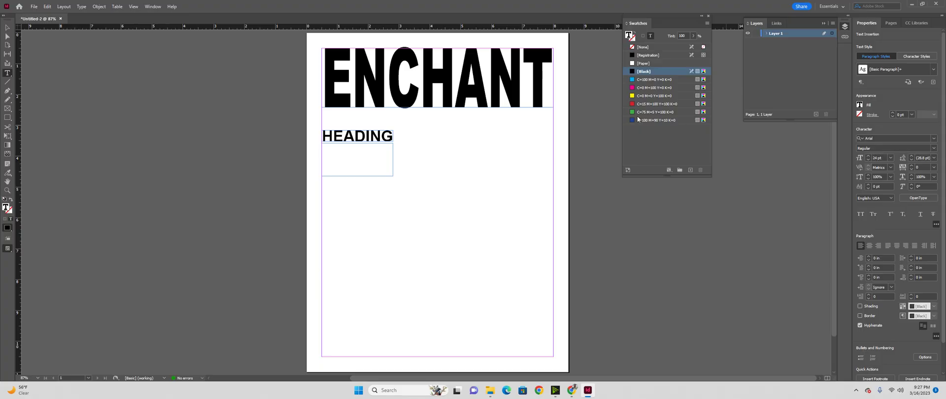
- Fill the frame beneath HEADING with placeholder text and deselect it
left_click(82, 6)
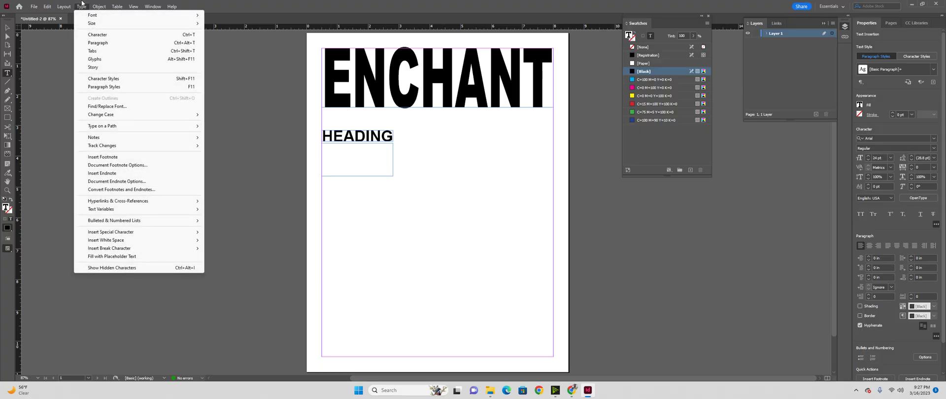
left_click(113, 256)
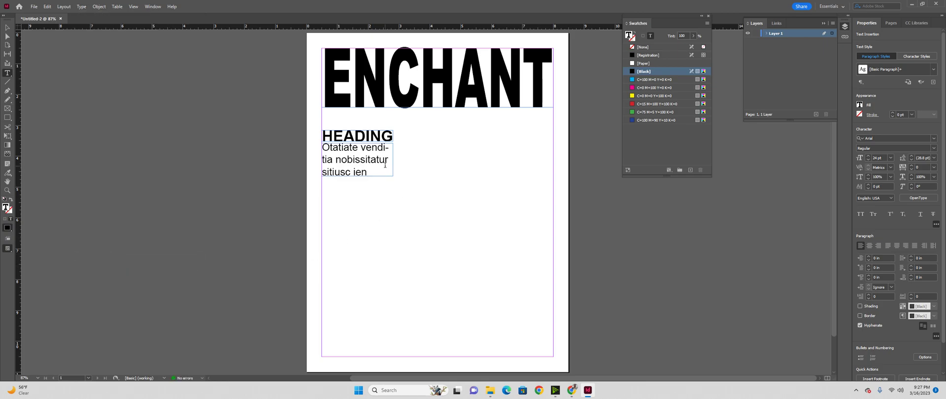
key("Escape")
left_click(368, 206)
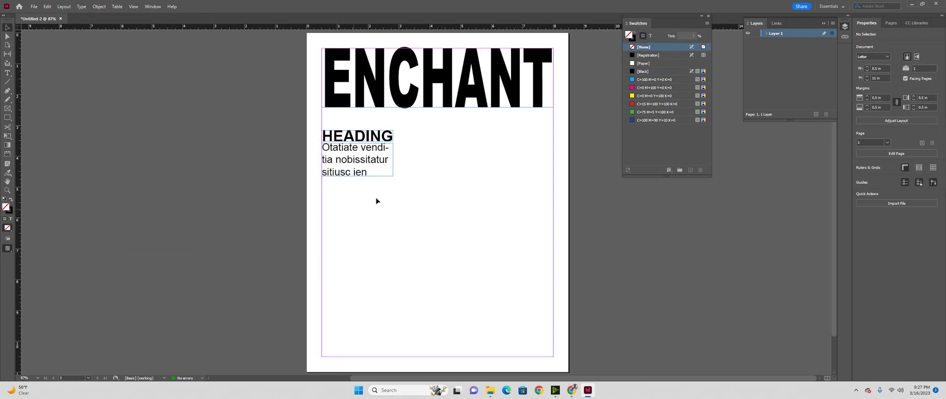
- Arrange three copies of HEADING with its body text: upper and lower blocks on the right margin, a middle one on the left margin
left_click_drag(388, 191, 531, 281)
left_click(531, 290)
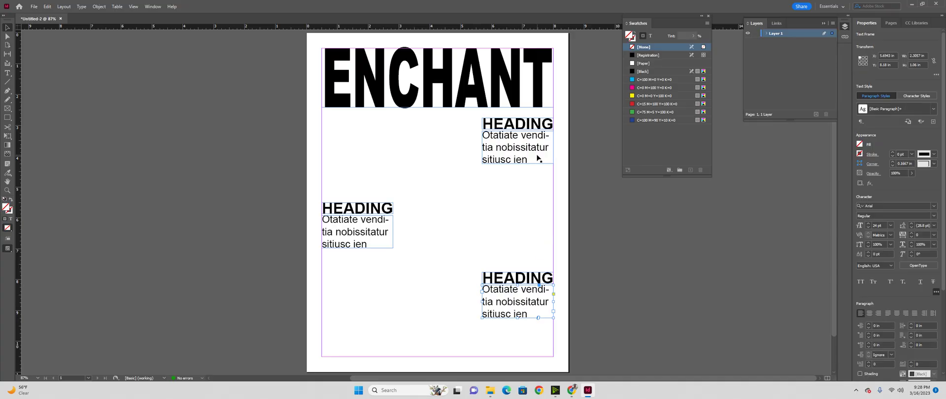
- Right-align the text of the two heading blocks on the right margin and deselect them
left_click_drag(567, 117, 503, 191)
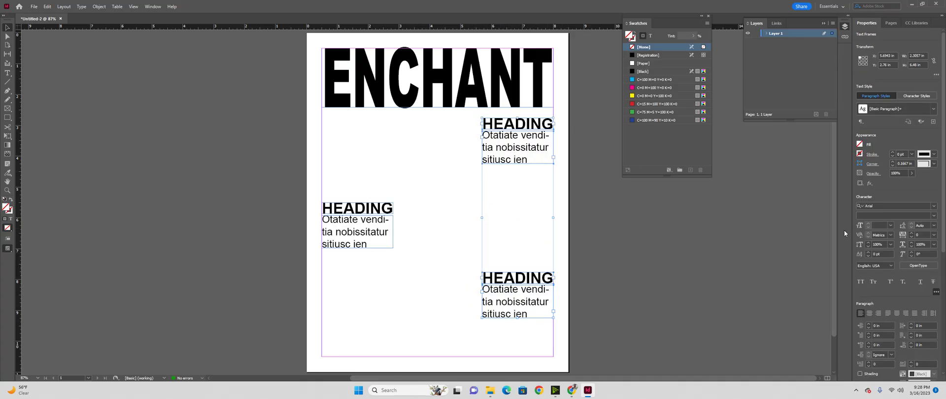
left_click(877, 314)
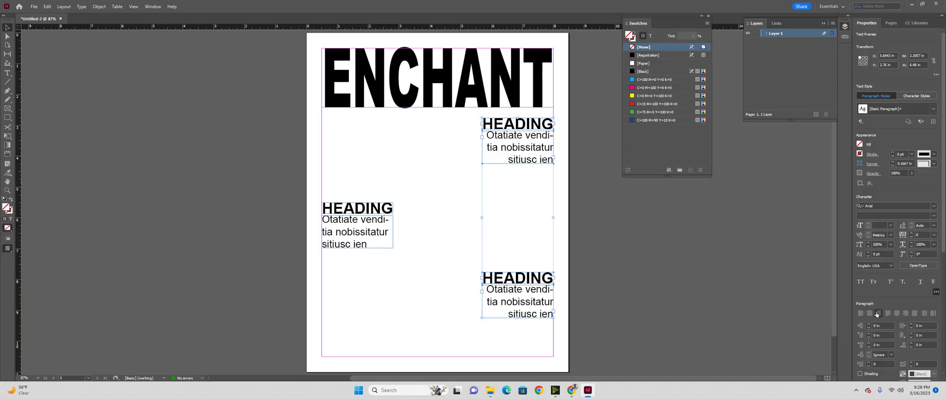
left_click(800, 306)
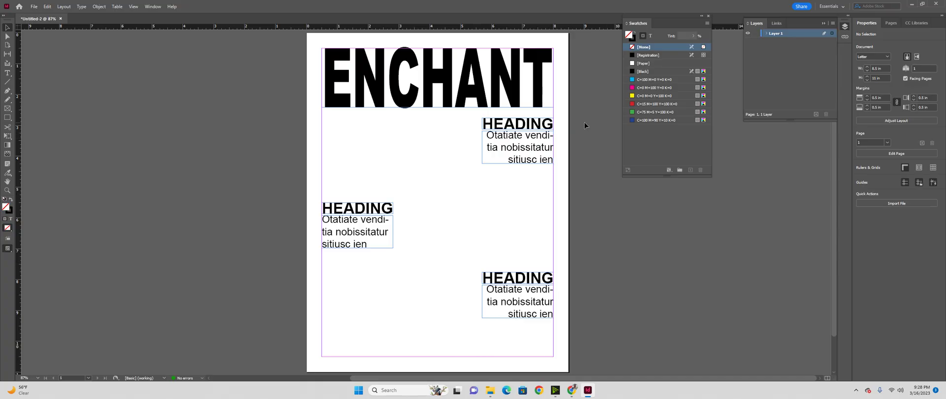
- Turn off hyphenation for all three headings and their body text frames
left_click_drag(343, 309, 493, 123)
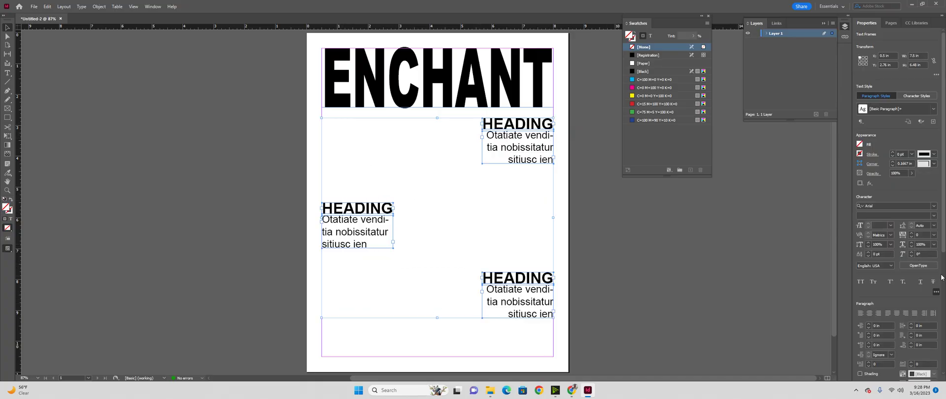
left_click(935, 291)
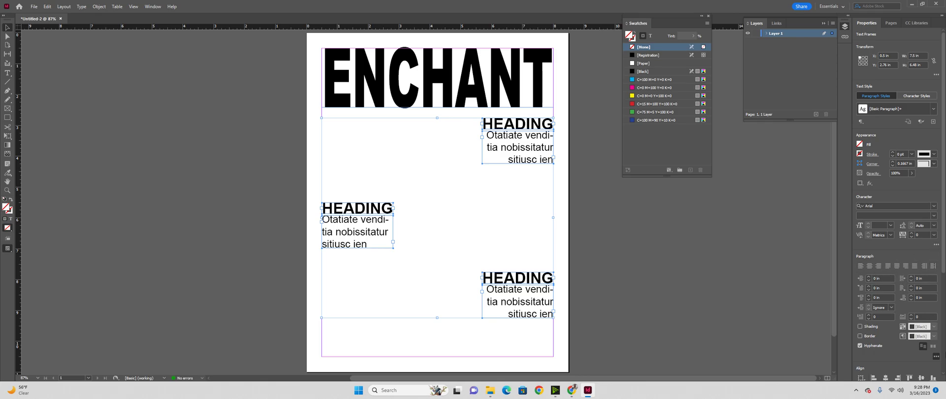
left_click(936, 356)
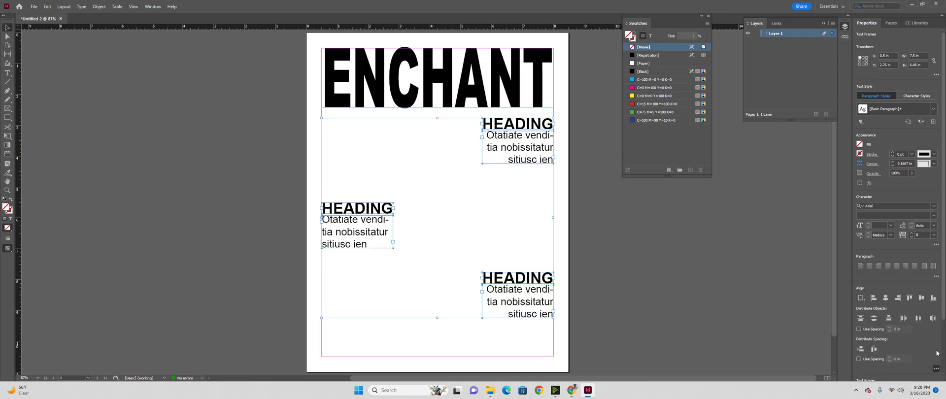
left_click(937, 277)
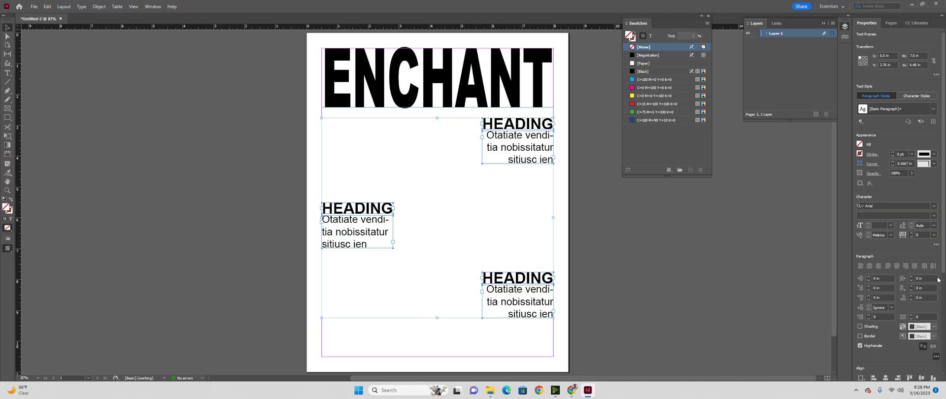
left_click(860, 346)
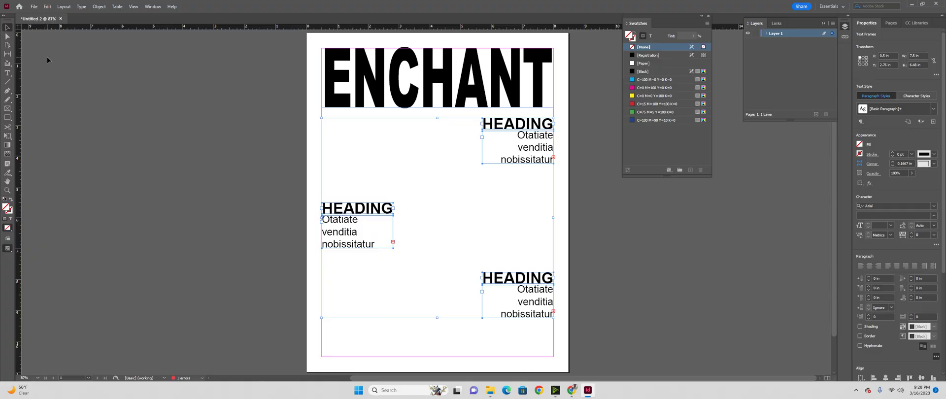
- Extend the three body text frames downward until all their text fits, and fit each frame's height to its text
left_click(494, 162)
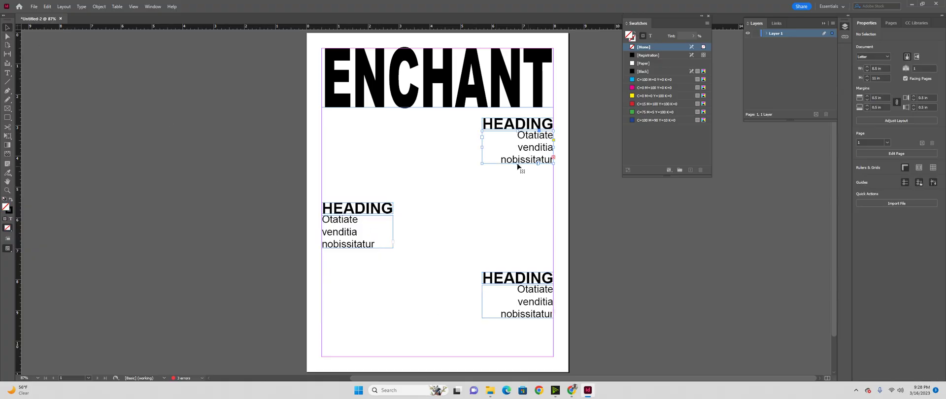
left_click_drag(519, 164, 523, 214)
double_click(518, 214)
left_click(362, 240)
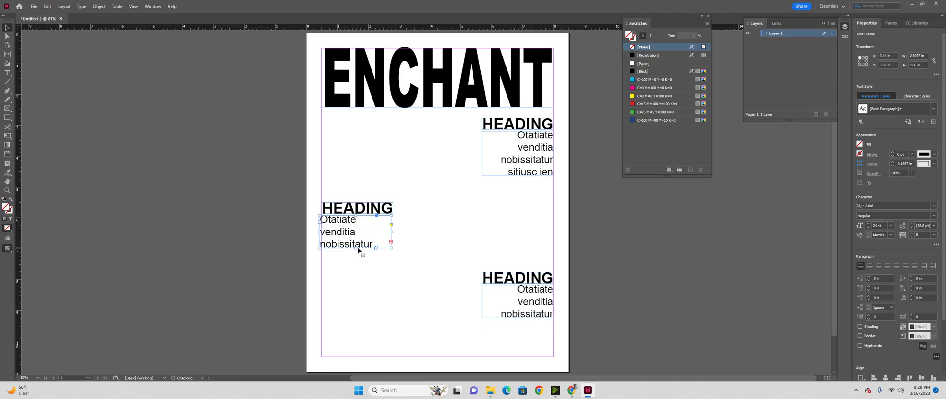
left_click_drag(359, 248, 360, 275)
double_click(358, 275)
left_click(514, 297)
left_click_drag(519, 319, 520, 347)
double_click(517, 342)
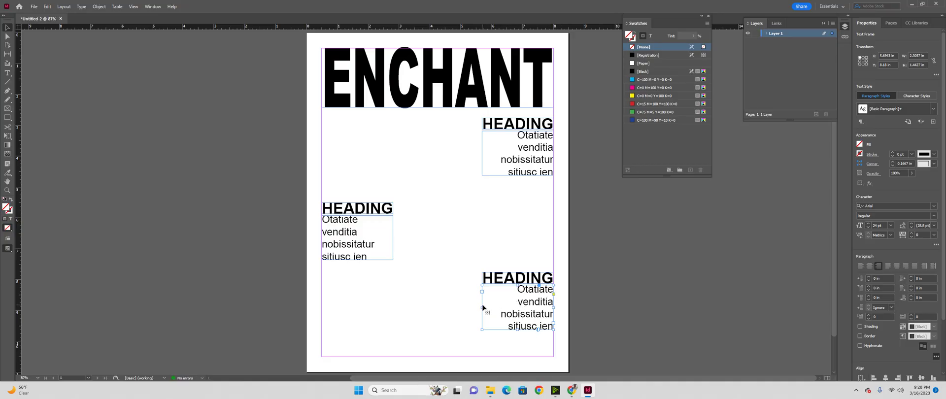
- Widen the body text frames inward to about 2.72 in for the lower, 2.9 in for the middle and 2.56 in for the upper
mouse_move(483, 307)
left_mouse_down()
mouse_move(452, 307)
mouse_move(470, 307)
left_mouse_up()
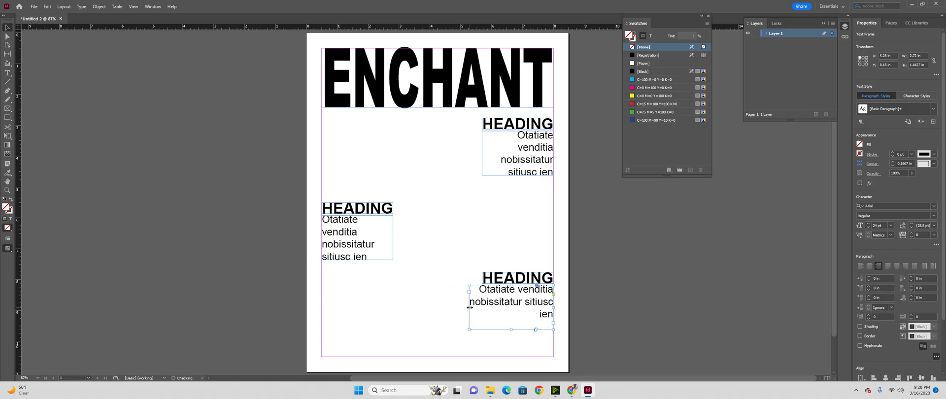
left_click(365, 247)
left_click_drag(393, 237, 411, 237)
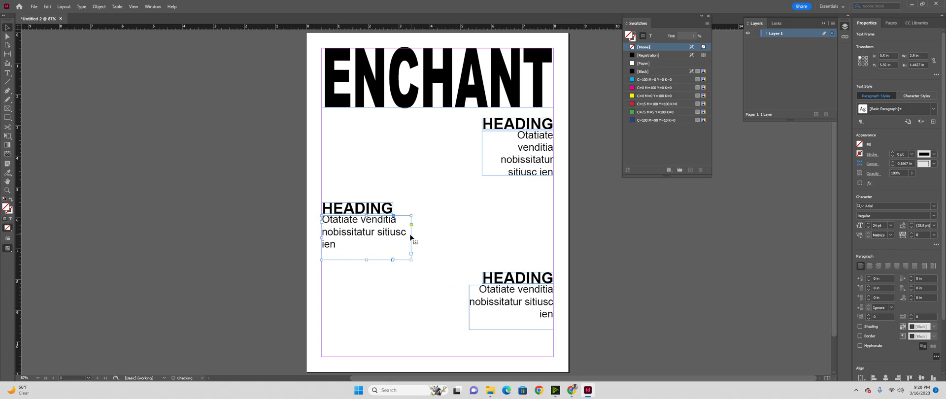
left_click(523, 143)
left_click_drag(483, 152, 474, 153)
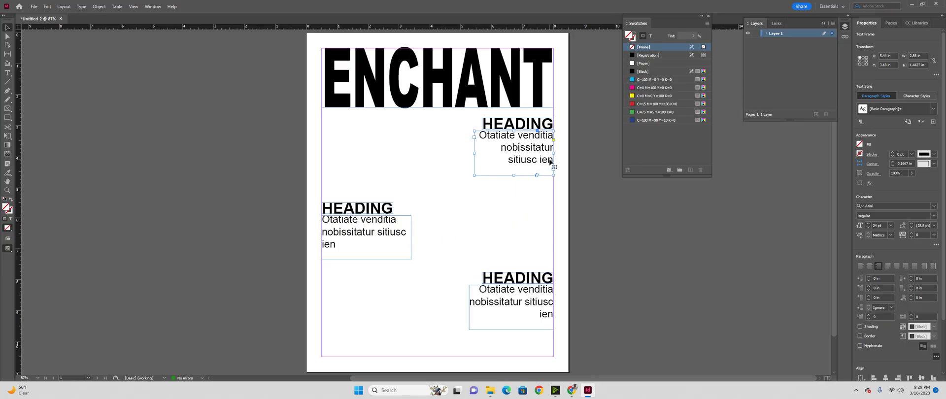
- Narrow the lower body frame to about 2.46 in and the middle one slightly, matching the upper block's line breaks
left_click(509, 295)
left_click_drag(470, 310, 477, 310)
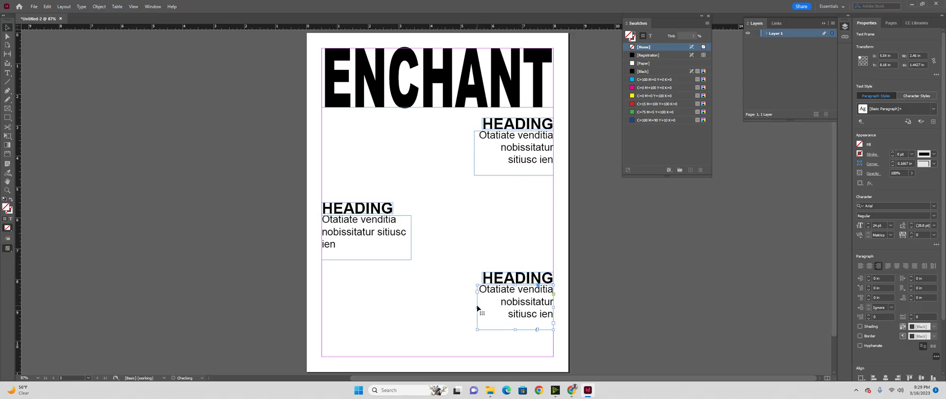
left_click(412, 249)
left_click_drag(411, 237, 405, 238)
left_click(523, 249)
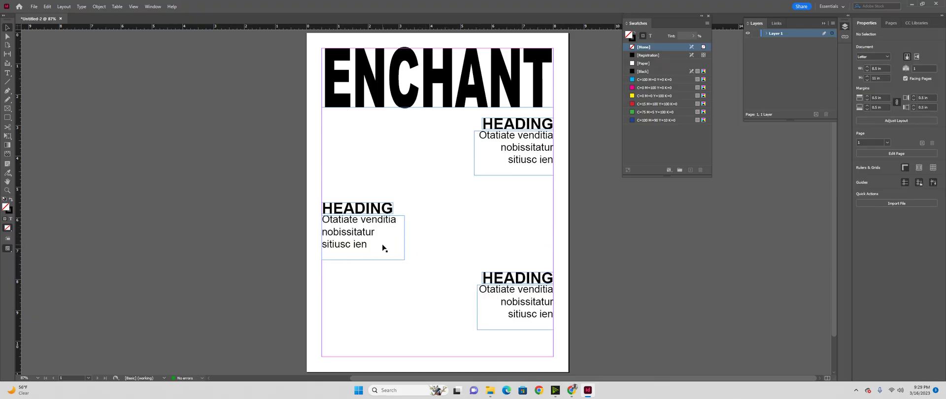
- Fit the width and height of all three body text frames closely to their text
left_click(404, 260)
double_click(404, 261)
left_click(510, 173)
double_click(515, 175)
double_click(475, 147)
double_click(477, 330)
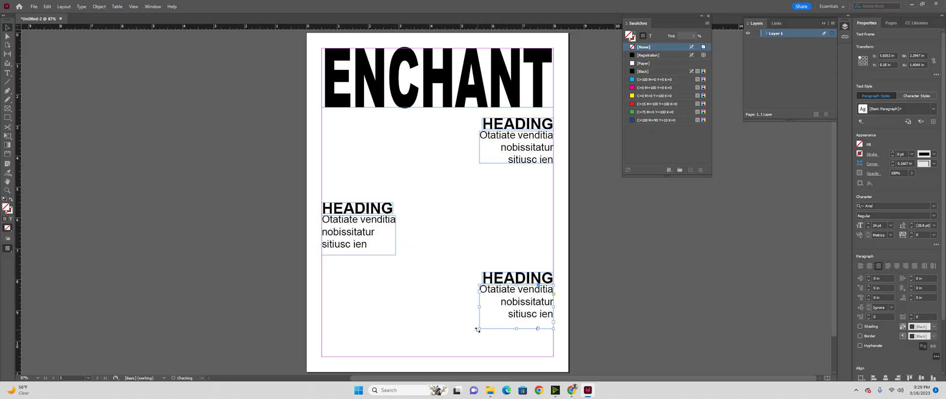
left_click(442, 318)
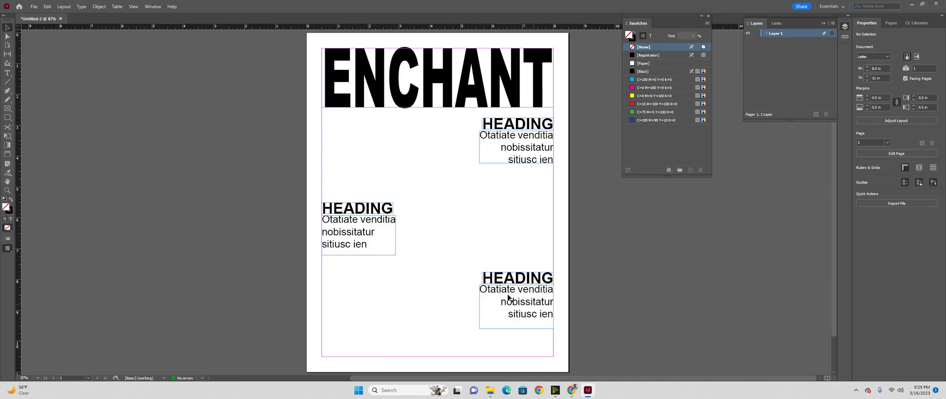
left_click(378, 242)
double_click(359, 255)
left_click(493, 307)
double_click(516, 328)
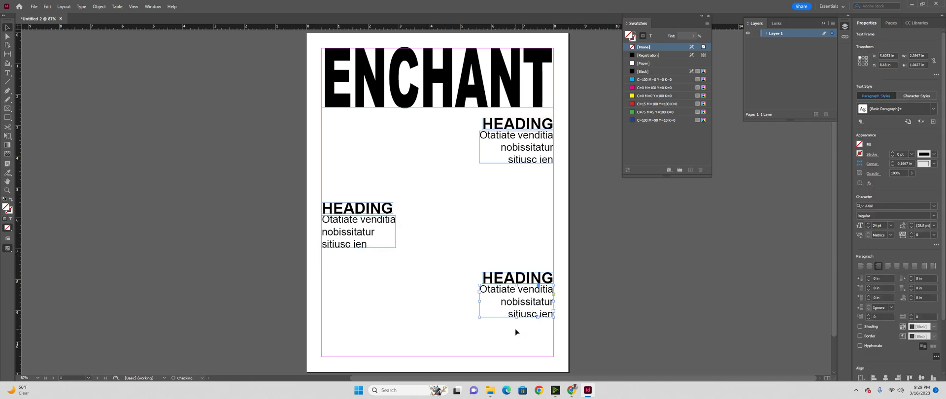
- Deselect everything, preview the page without frame edges and guides, and return to the normal view
left_click(527, 206)
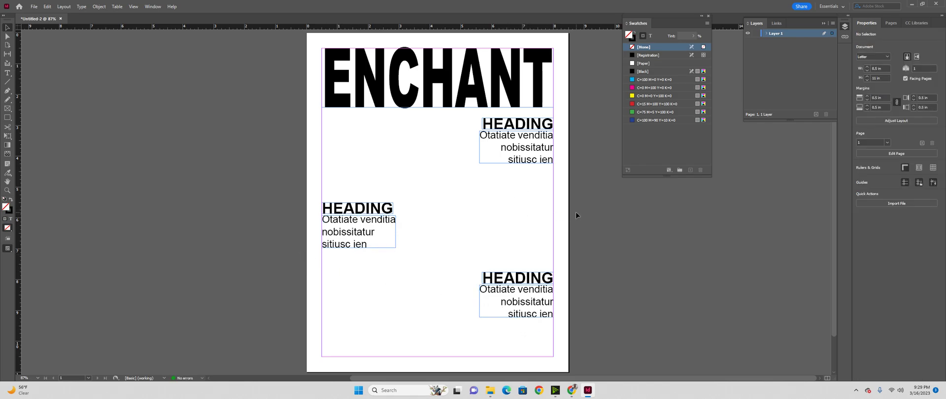
key("w")
key("w")
- Check the Downloads folder in File Explorer for the girl-3240649 image and return to the InDesign layout
left_click(490, 391)
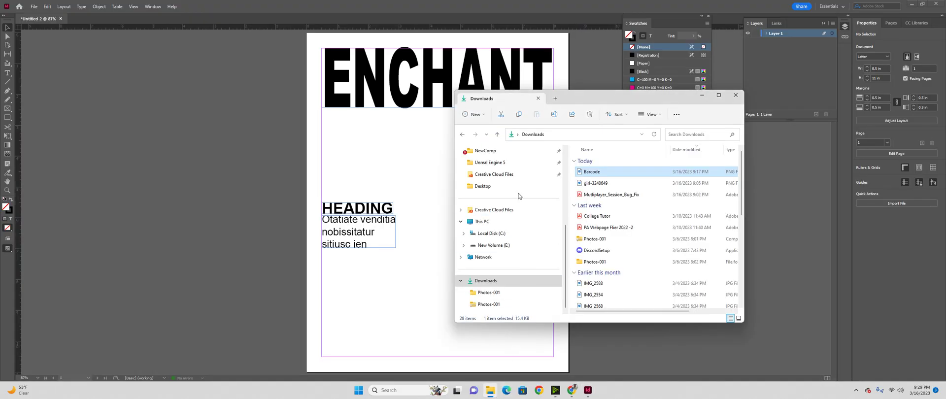
left_click(619, 183)
left_click(320, 149)
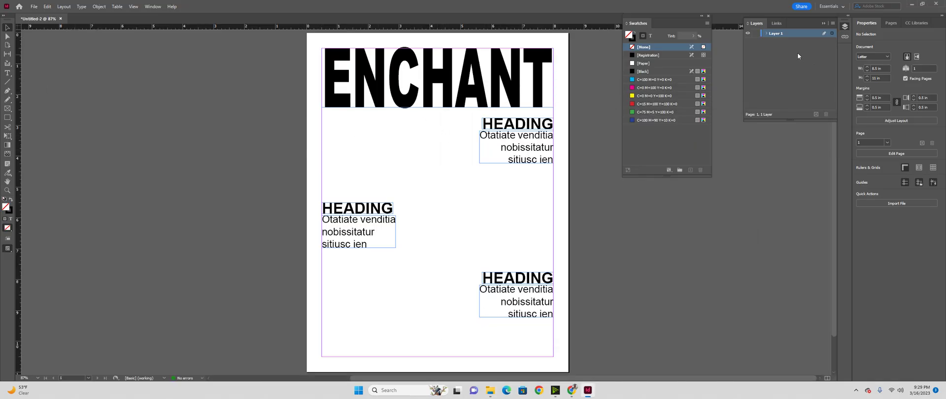
- Draw an empty graphic frame covering the whole 8.5 x 11 in page
left_click(10, 109)
left_click_drag(308, 35, 571, 374)
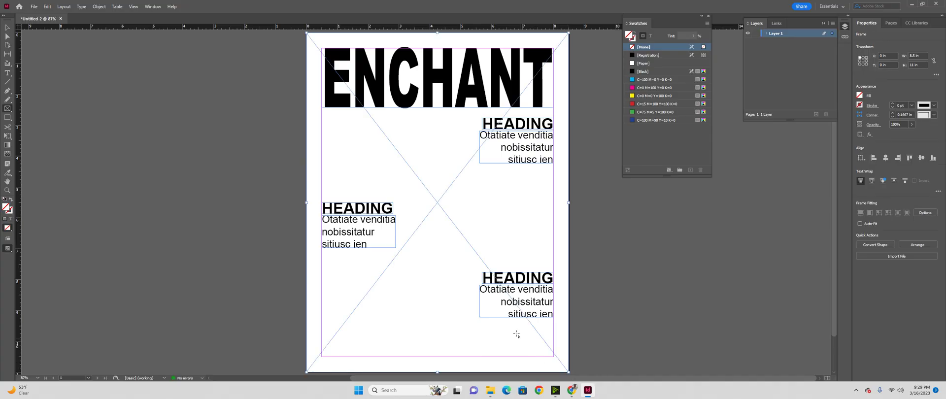
- Place the girl-3240649 image from Downloads into the full-page frame and make it fill the frame proportionally
left_click(34, 6)
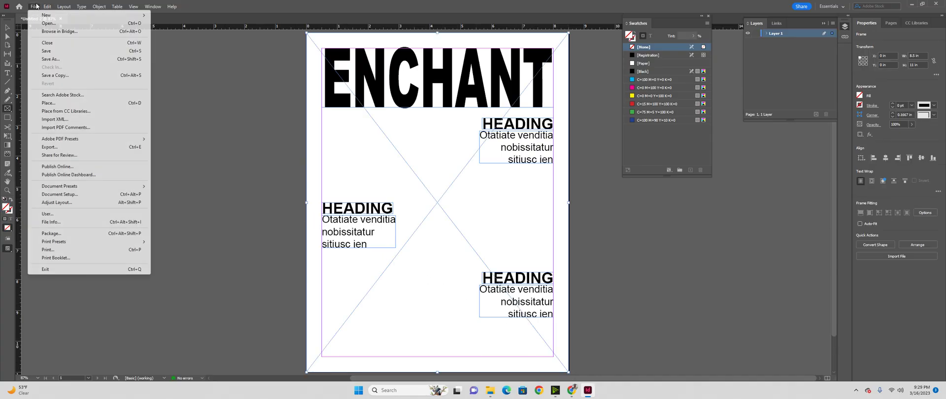
left_click(58, 103)
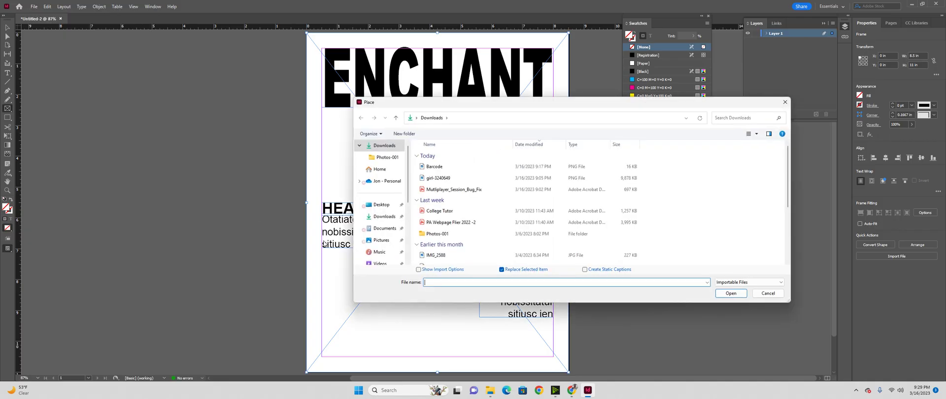
left_click(433, 178)
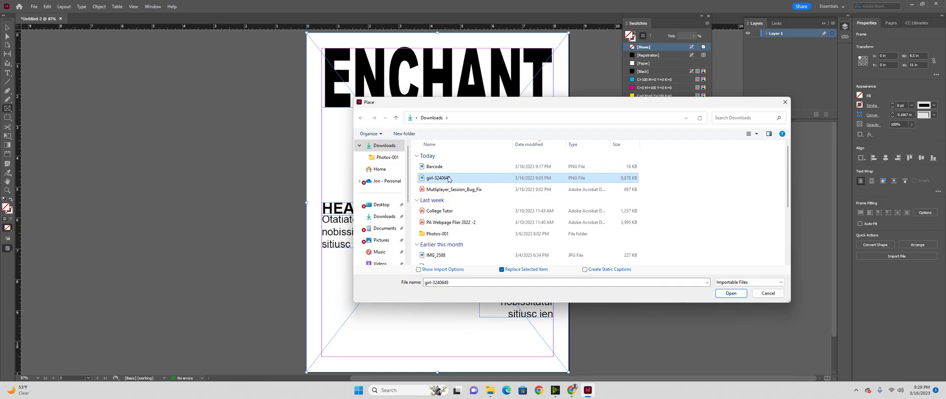
double_click(449, 179)
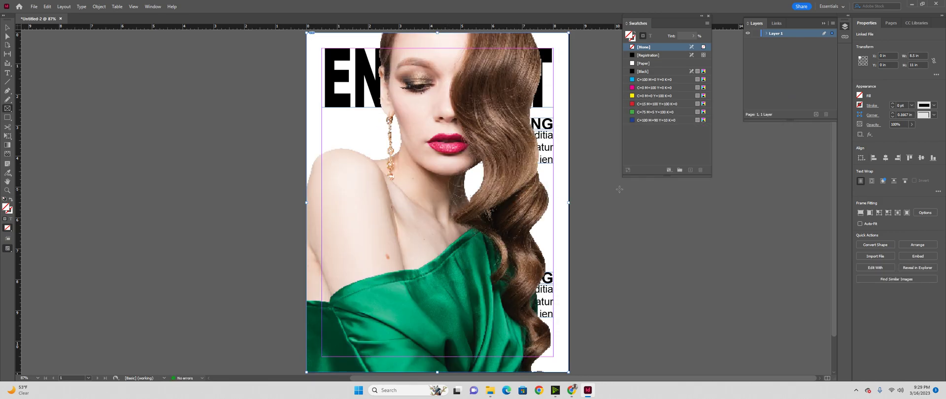
left_click(860, 213)
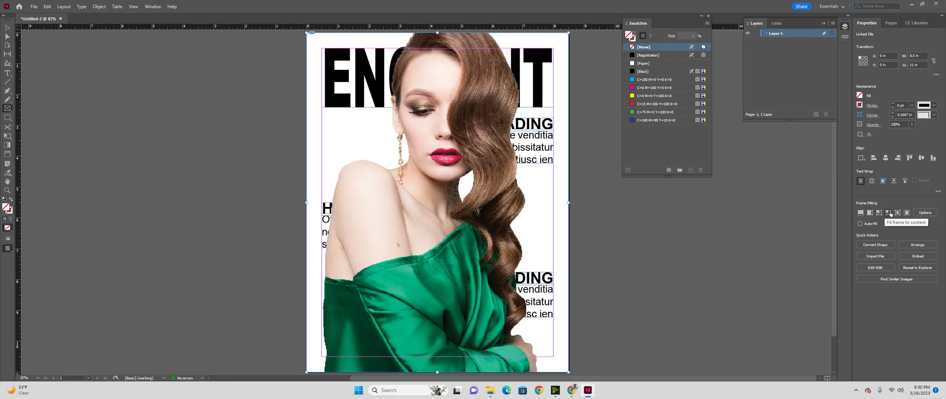
- Fit the frame to the photo's content, and shift the photo down inside it so her head overlaps the lower part of the title
left_click(889, 212)
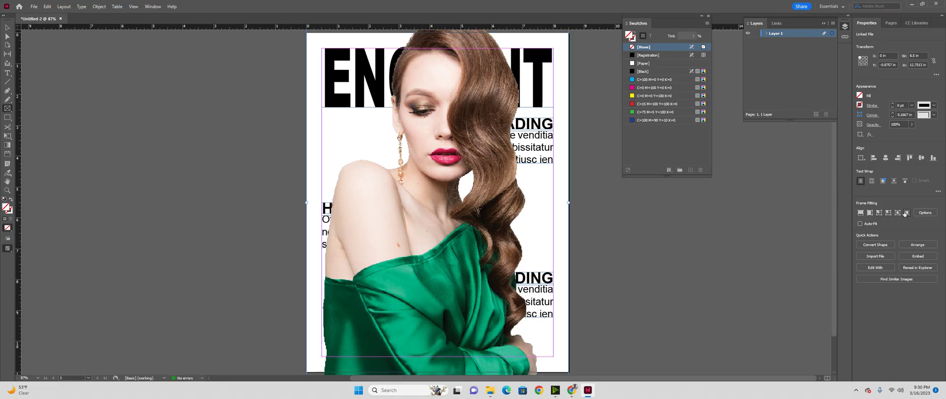
left_click(905, 213)
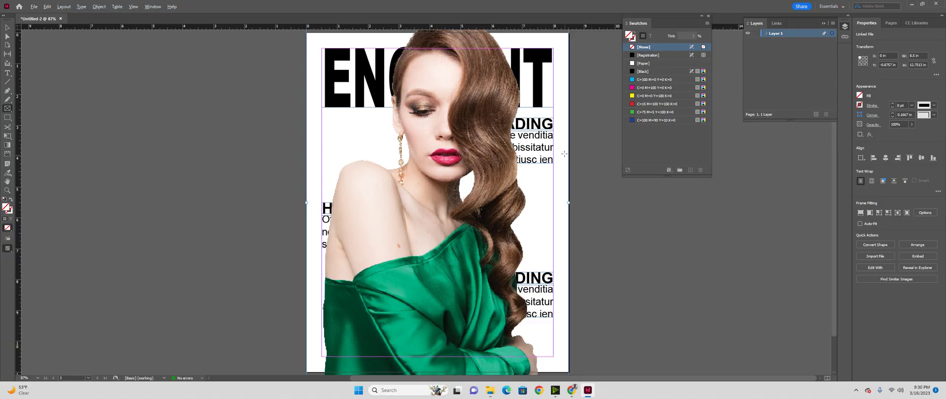
key("ctrl+minus")
left_click(7, 28)
left_click(486, 194)
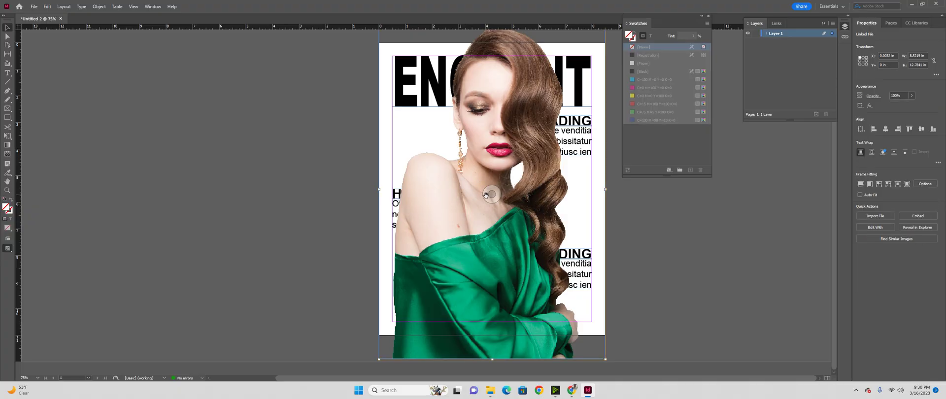
left_click_drag(487, 194, 490, 232)
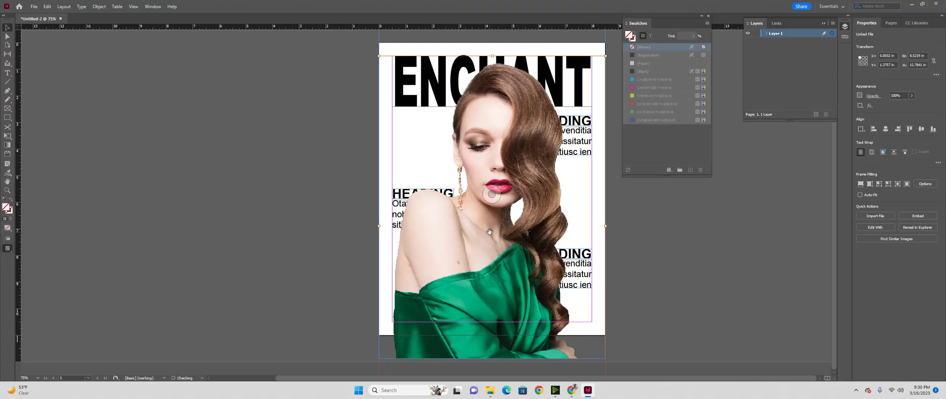
mouse_move(493, 199)
left_mouse_down()
mouse_move(493, 208)
mouse_move(494, 193)
left_mouse_up()
left_click(670, 238)
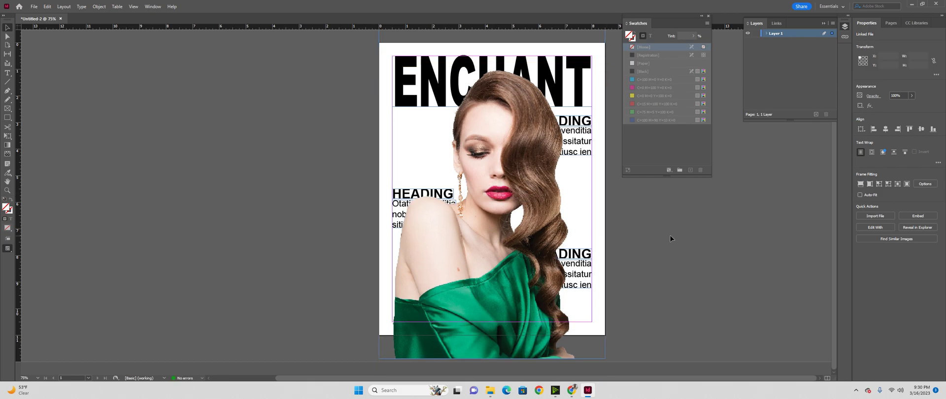
- Flip the photo frame horizontally and move it back over the page, aligned with the page's side edges
left_click(527, 186)
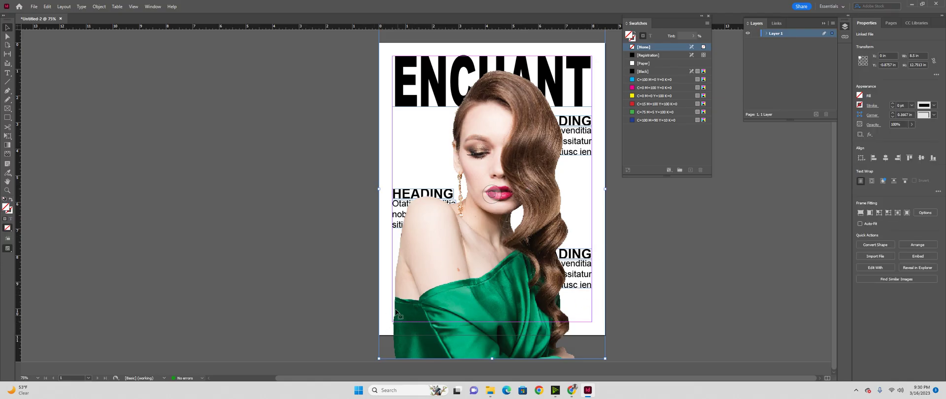
right_click(498, 134)
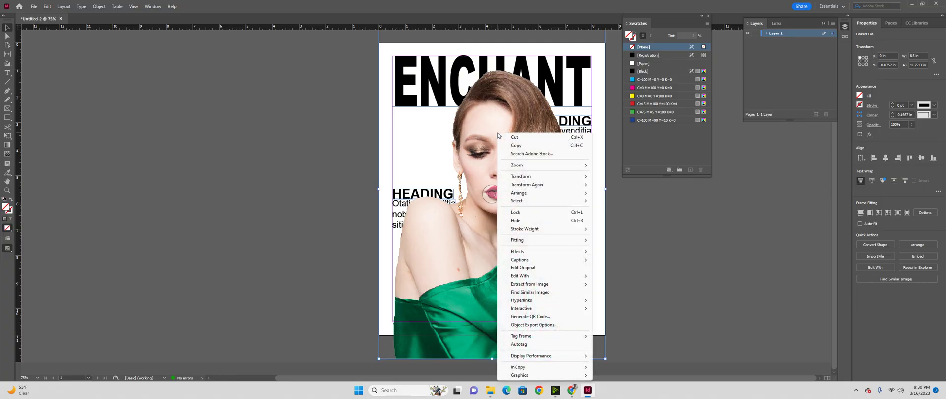
mouse_move(537, 177)
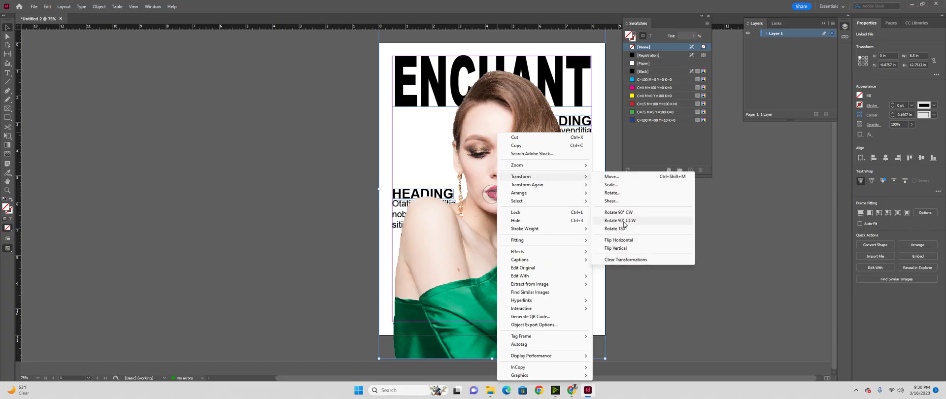
left_click(622, 240)
left_click_drag(262, 173, 489, 179)
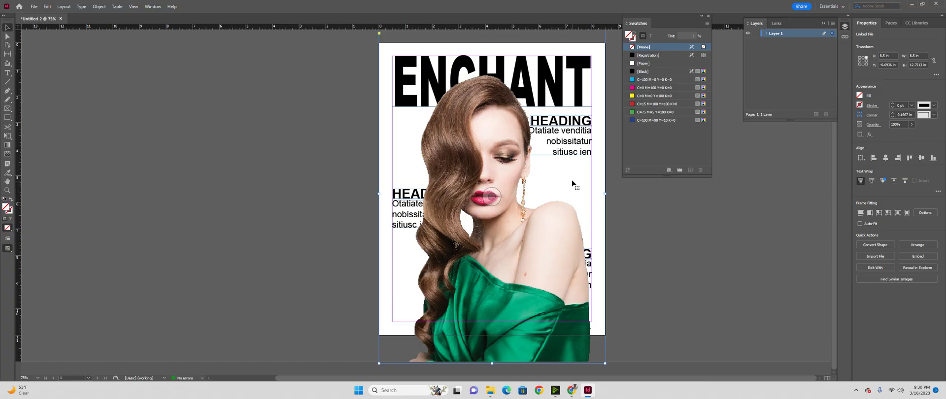
scroll(618, 298, "up", 1)
scroll(591, 276, "down", 1)
- Crop the photo's frame at its lower and upper edges to the page, making it 8.5 x 11 in
left_click(492, 199)
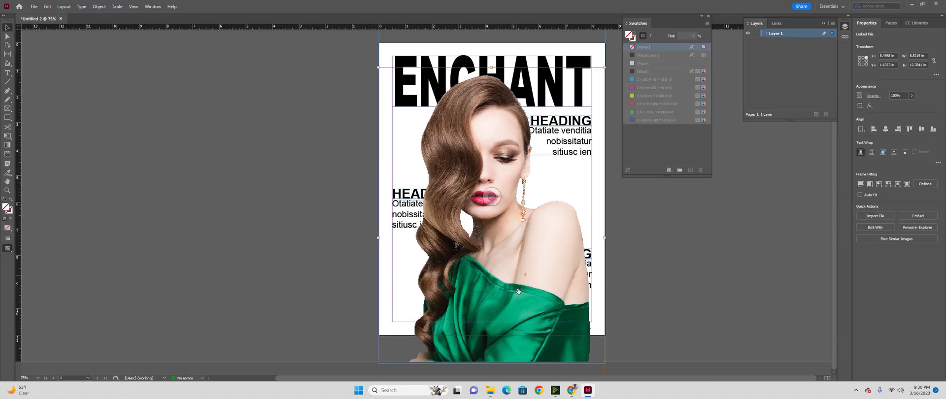
left_click(486, 173)
left_click_drag(492, 363, 485, 336)
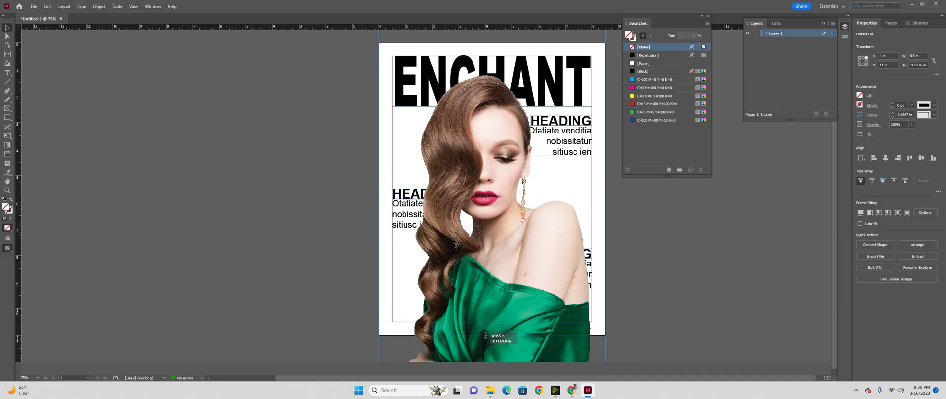
scroll(520, 276, "up", 1)
left_click_drag(491, 52, 492, 69)
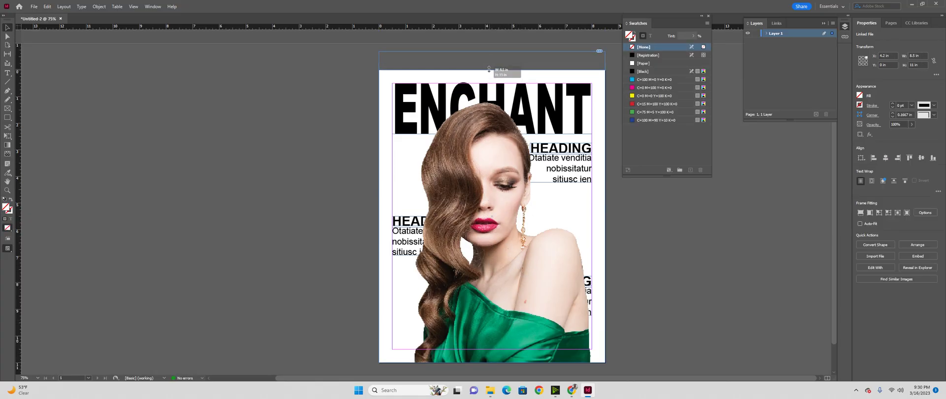
- Apply Content-Aware Fit to the photo and move it down within its frame to uncover more of the title
left_click(907, 213)
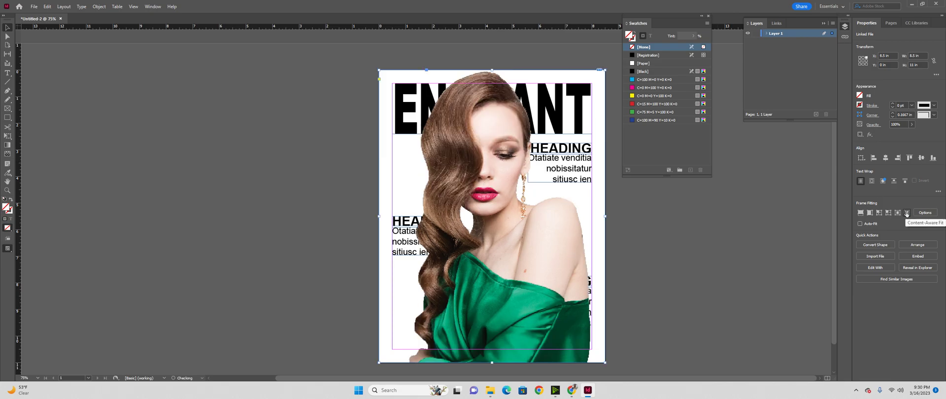
left_click(492, 216)
left_click_drag(491, 216, 492, 237)
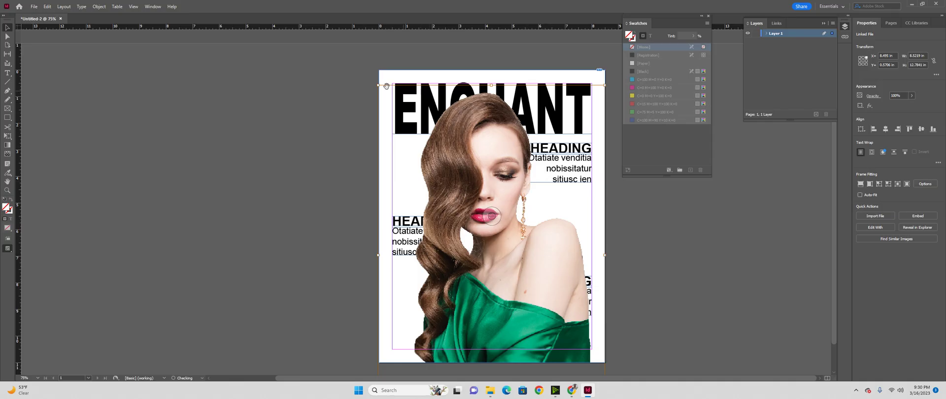
- Scale the photo down inside its frame to about 7.66 in wide and reposition it so her head overlaps the title's lower middle
left_click_drag(378, 85, 404, 125)
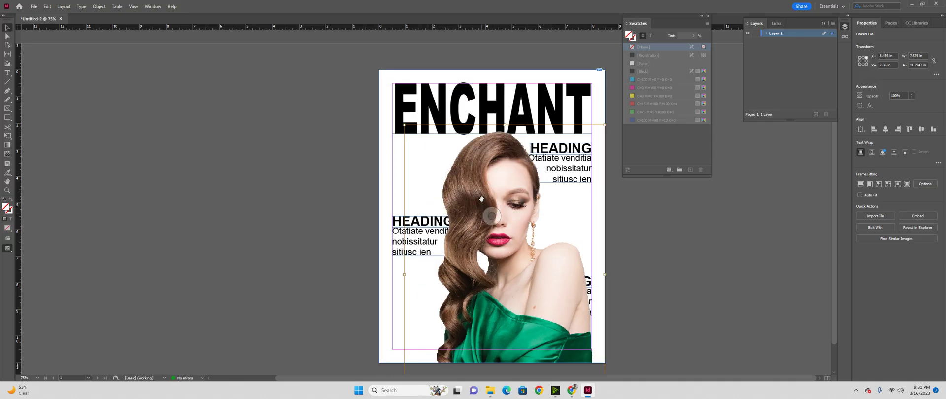
key("ctrl+z")
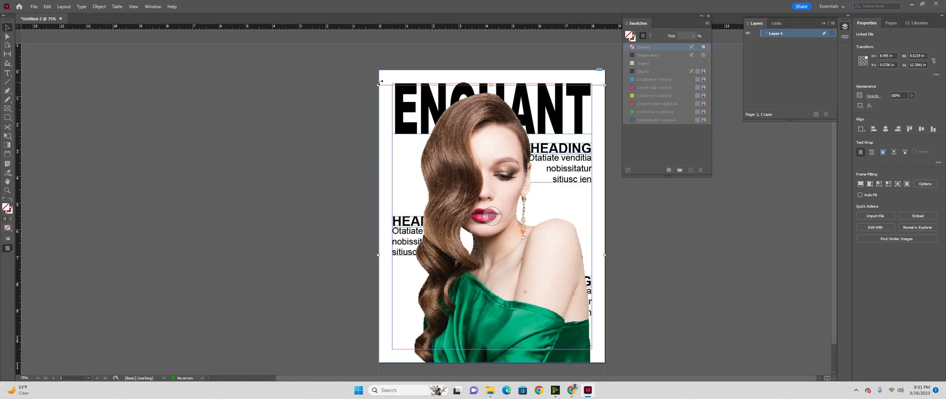
left_click_drag(379, 85, 400, 119)
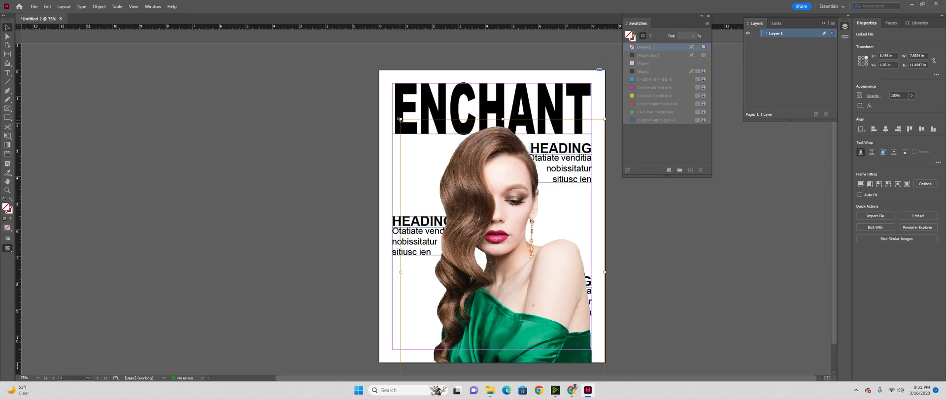
left_click_drag(500, 224, 491, 206)
left_click(655, 236)
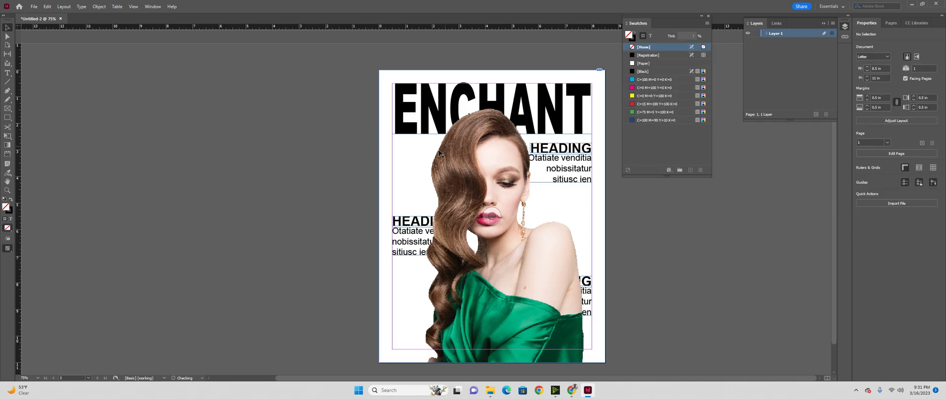
- Set the document's display performance to High Quality and check the photo's hair edges up close
key("super")
key("super")
scroll(437, 157, "up", 3)
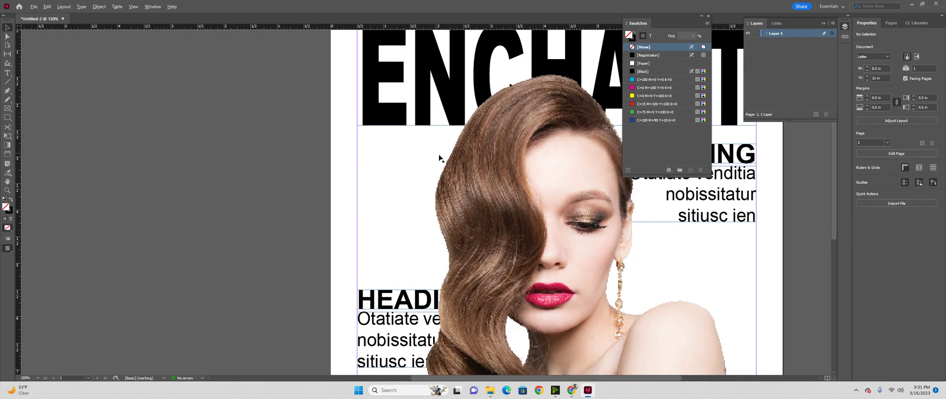
scroll(437, 157, "up", 3)
left_click(133, 7)
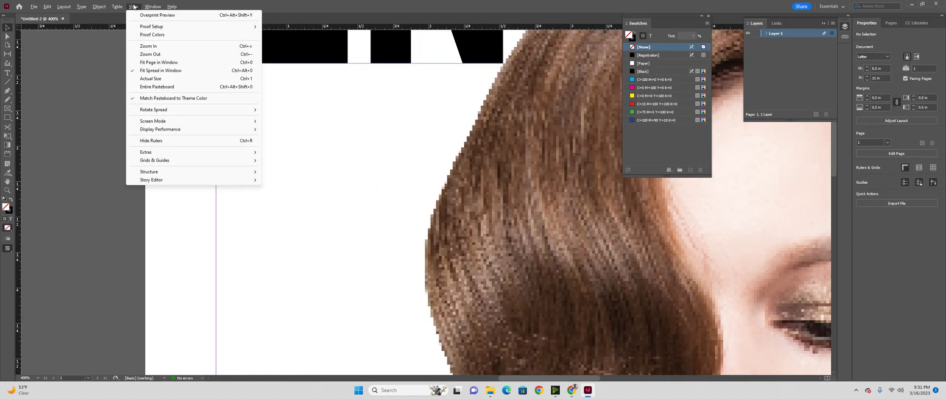
mouse_move(222, 129)
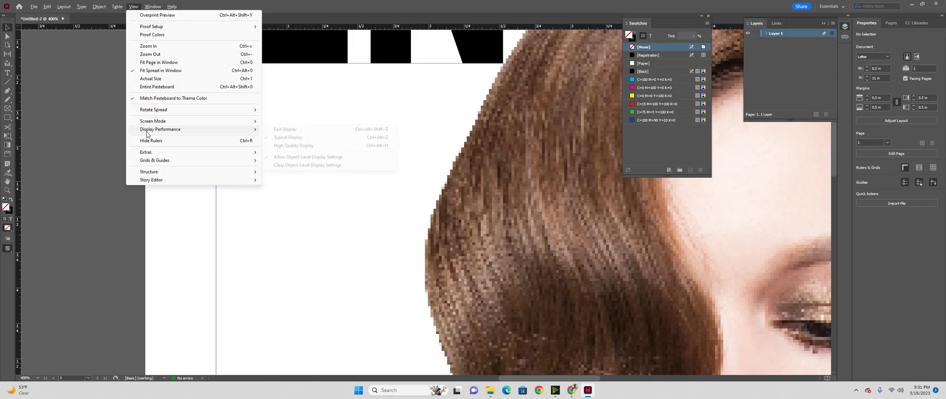
left_click(290, 146)
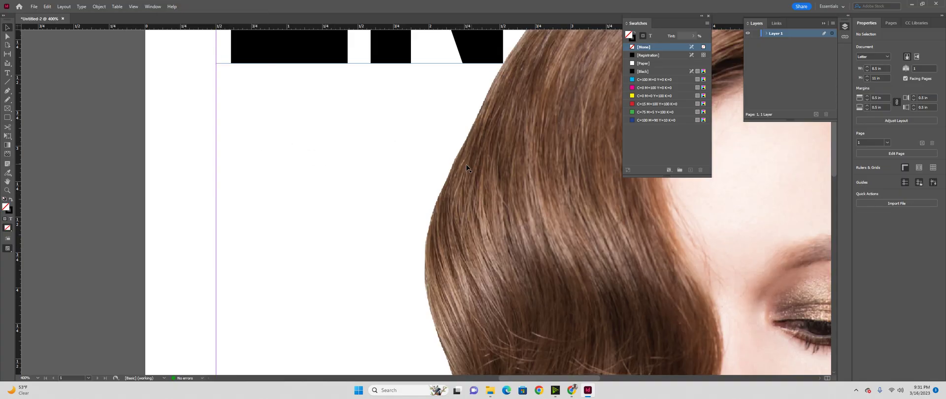
scroll(493, 182, "down", 5)
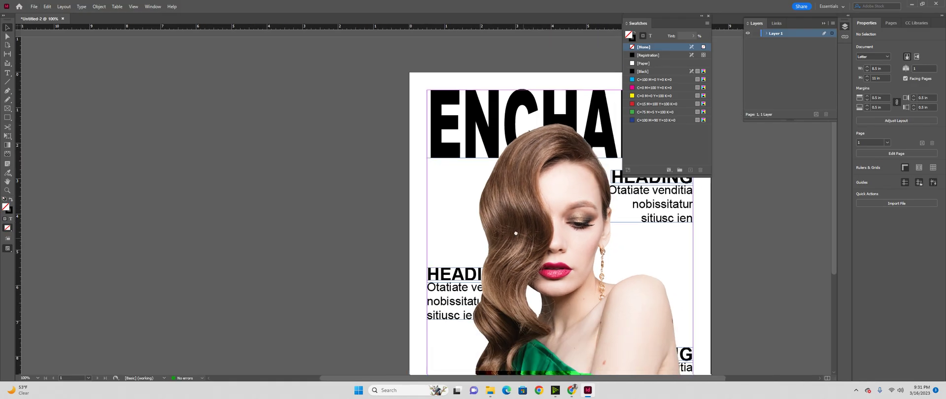
left_click_drag(516, 234, 381, 138)
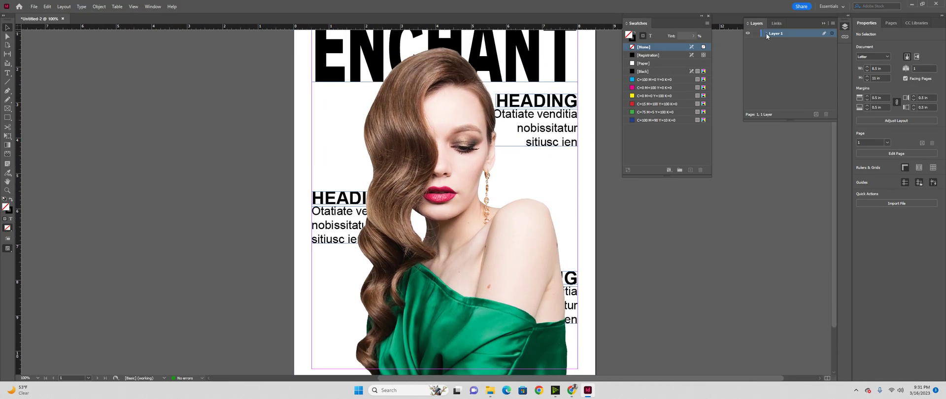
- Expand Layer 1 and move the girl-3240649.png image below the heading and text frames, just above ENCHANT
left_click(846, 27)
left_click(845, 27)
left_click(153, 7)
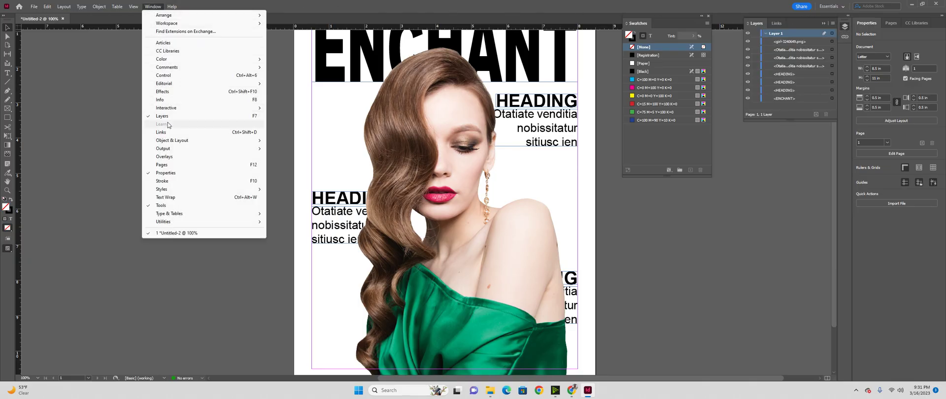
left_click_drag(337, 5, 338, 9)
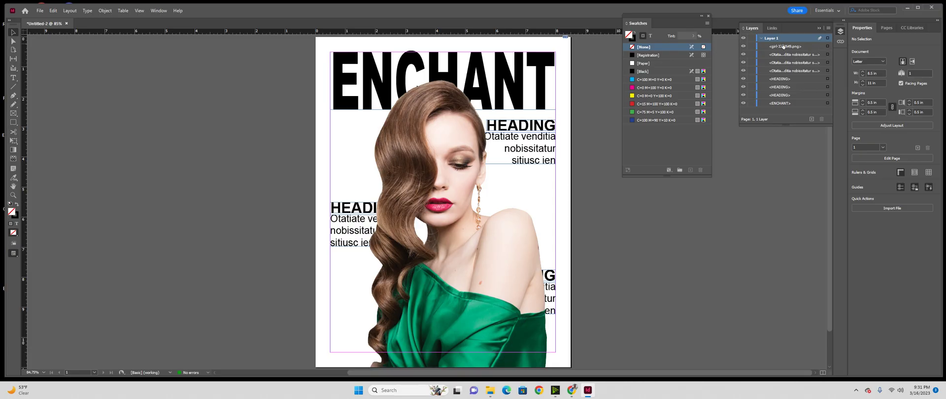
left_click(784, 46)
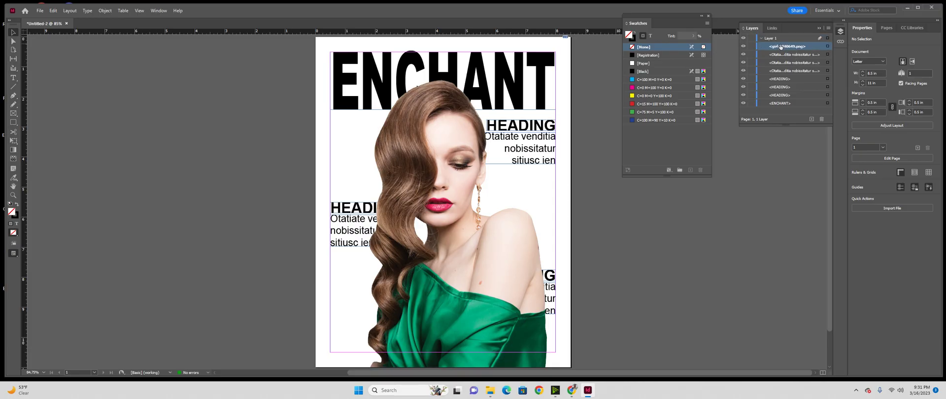
left_click(745, 46)
left_click(745, 47)
left_click_drag(788, 111, 787, 99)
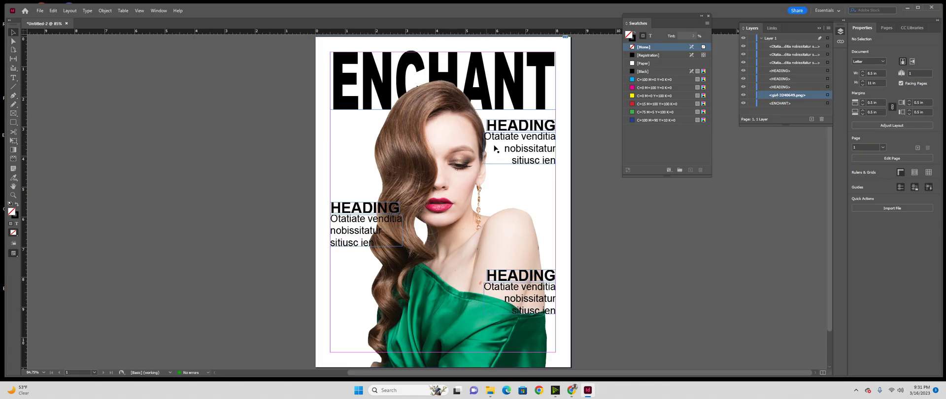
- Move the lower-right heading and its text up about 0.7 in over the woman's shoulder
left_click(528, 282)
left_click_drag(528, 282, 525, 257)
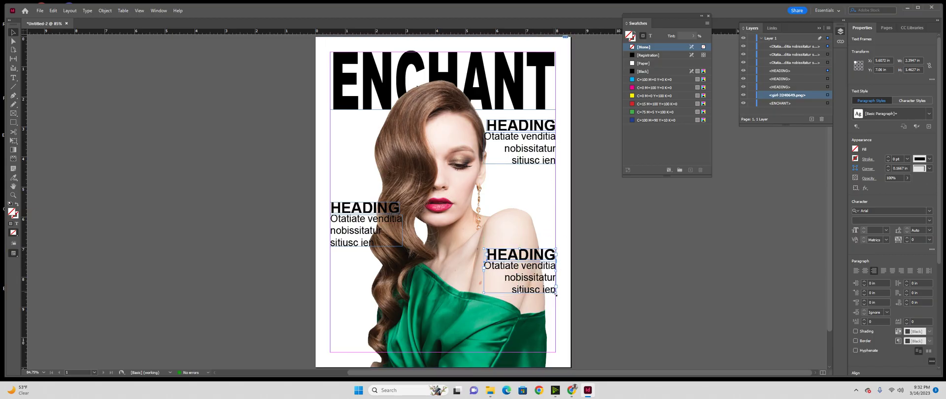
left_click(562, 251)
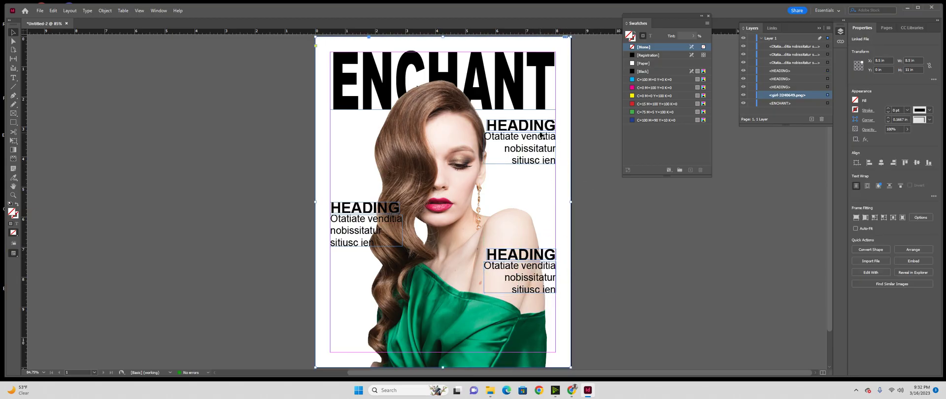
- Lock the photo and move the upper-right heading and its text down about 0.4 in, away from the title
left_click(541, 143)
left_click_drag(541, 150, 542, 161)
left_click(596, 155)
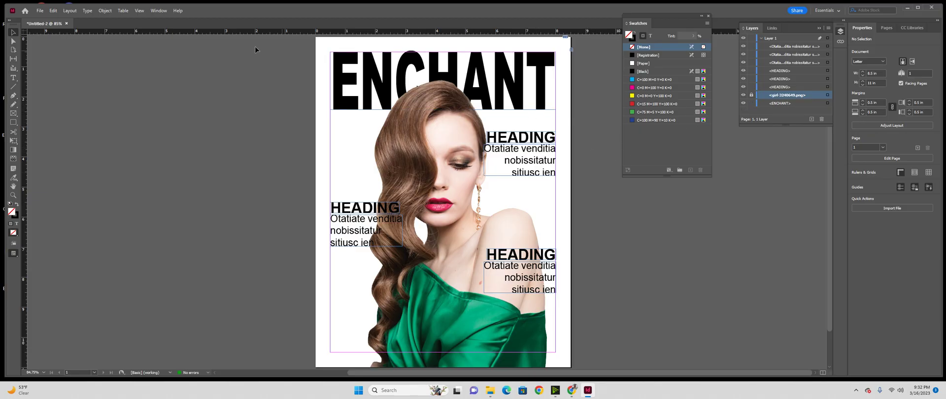
- Draw a rectangle covering the whole 8.5 x 11 in page and swap its fill and stroke to make it solid black
left_click(17, 123)
left_click_drag(313, 37, 571, 367)
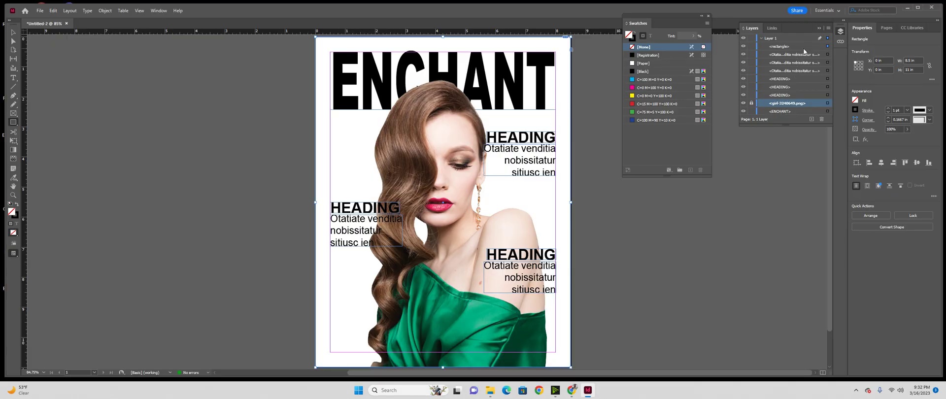
left_click(17, 204)
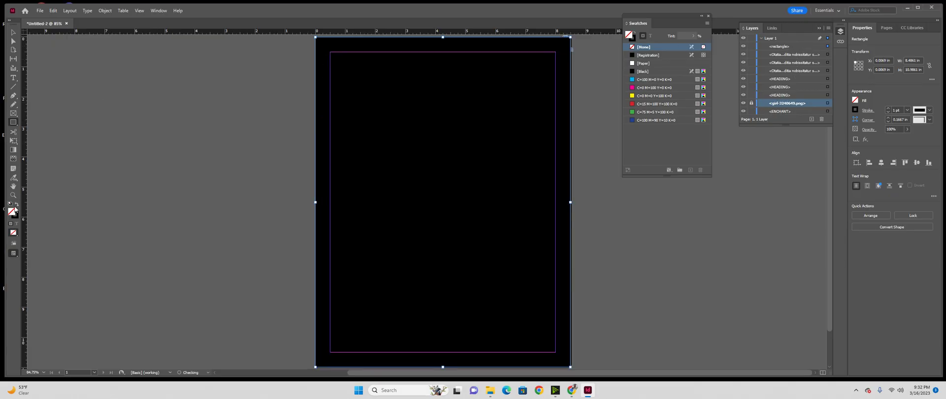
- Move the black rectangle to the bottom of Layer 1's stack, beneath ENCHANT, and deselect it
left_click_drag(780, 47, 793, 116)
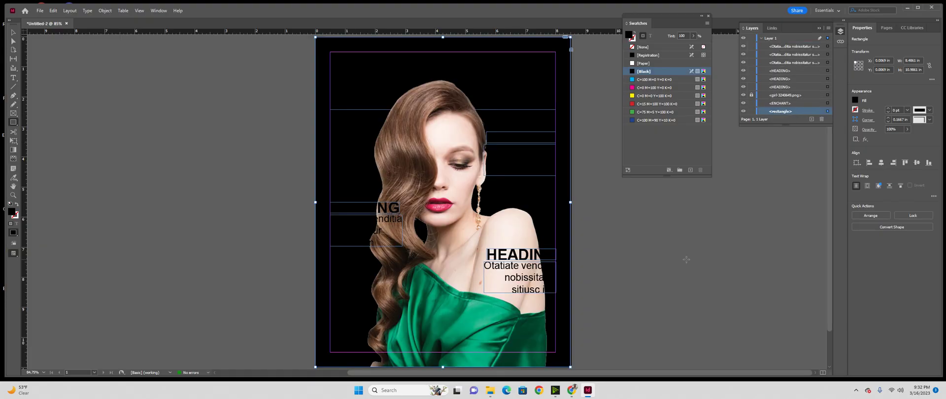
left_click(690, 259)
key("Escape")
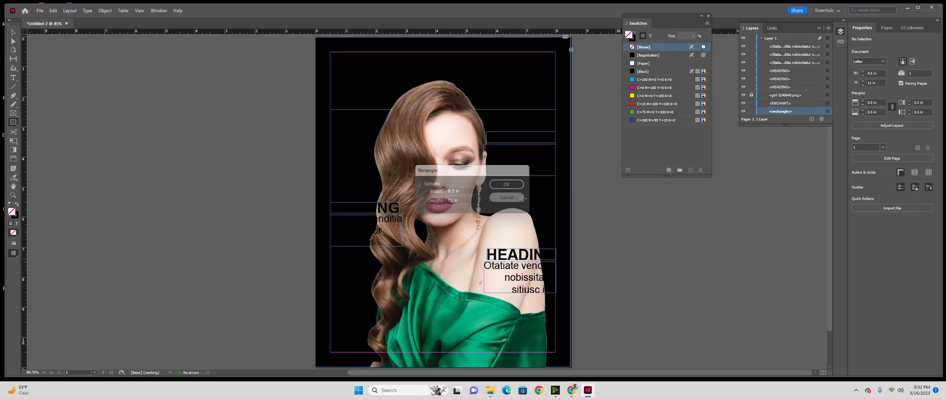
- Unlock the woman's photo above the black rectangle and select it
left_click(13, 32)
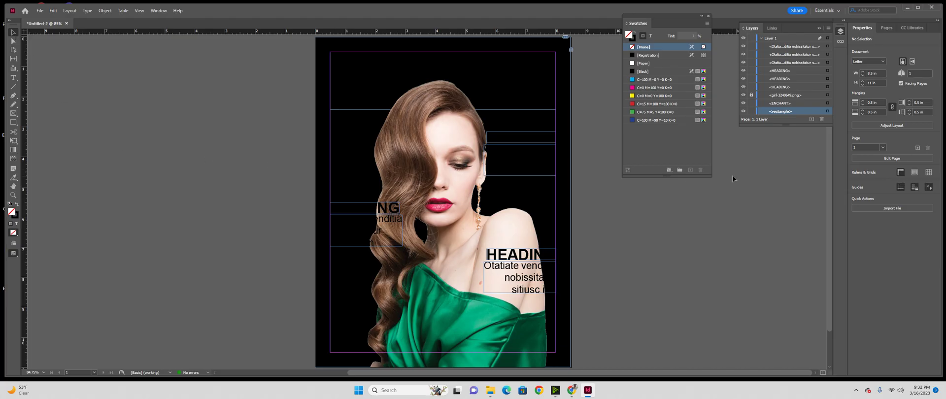
left_click(456, 174)
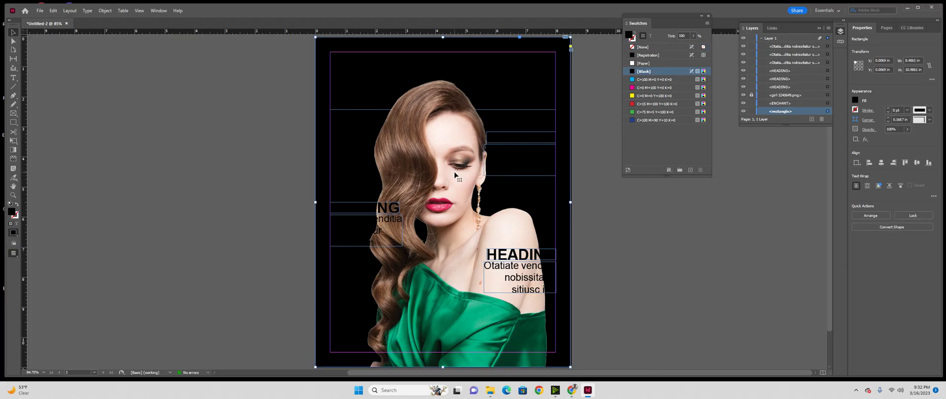
left_click(752, 96)
left_click(443, 200)
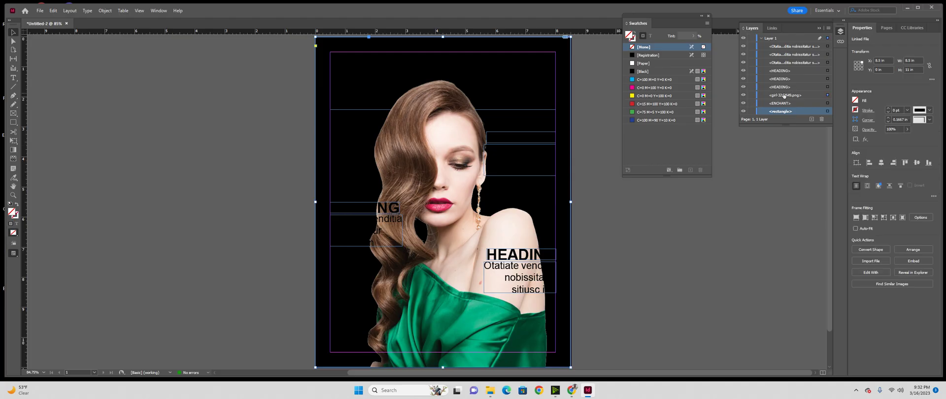
left_click(785, 96)
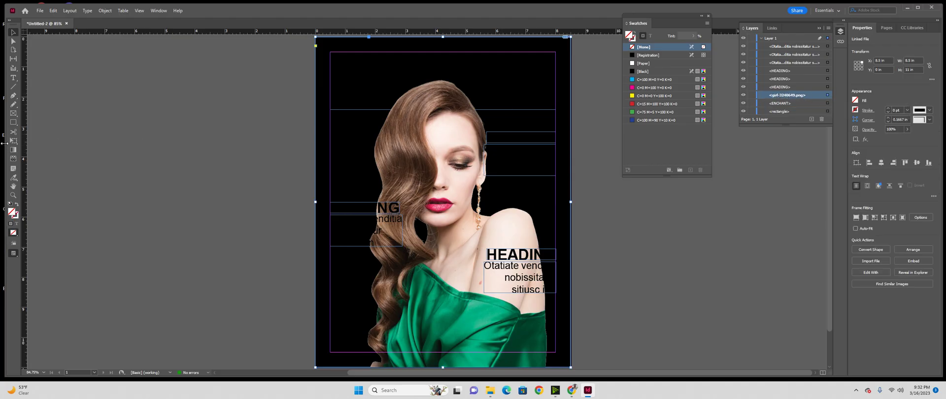
- Sample a colour theme from the woman's photo with the Color Theme tool, choose Colorful, and add the theme to the swatches
left_click(14, 179)
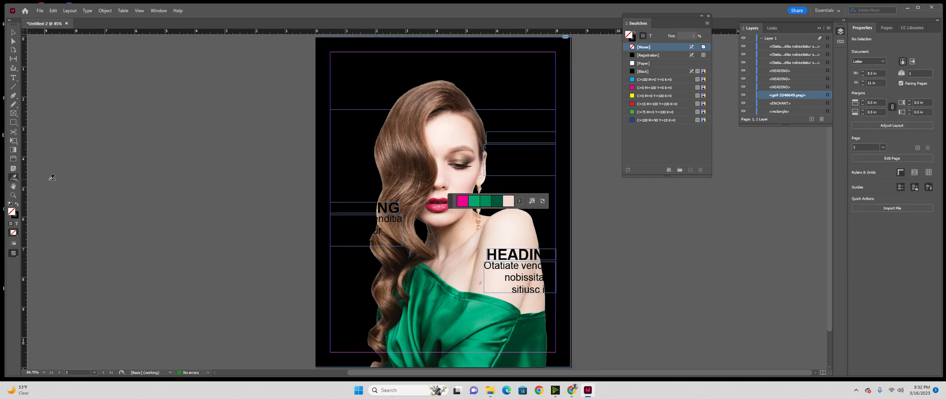
left_click(448, 168)
left_click(519, 203)
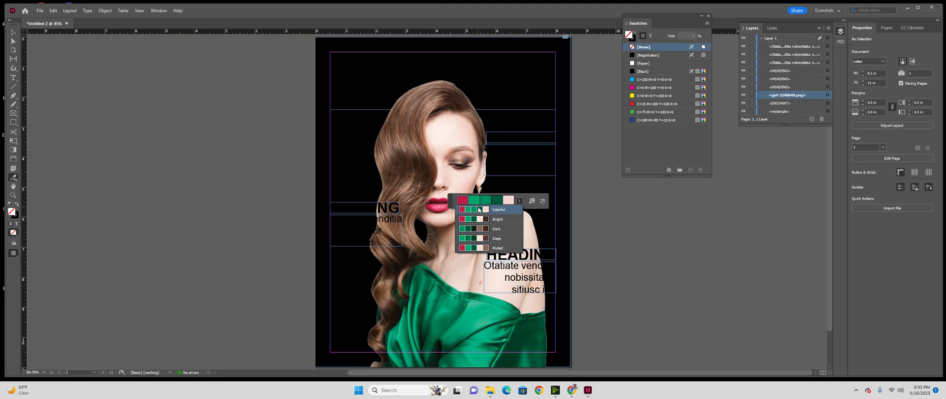
left_click(475, 212)
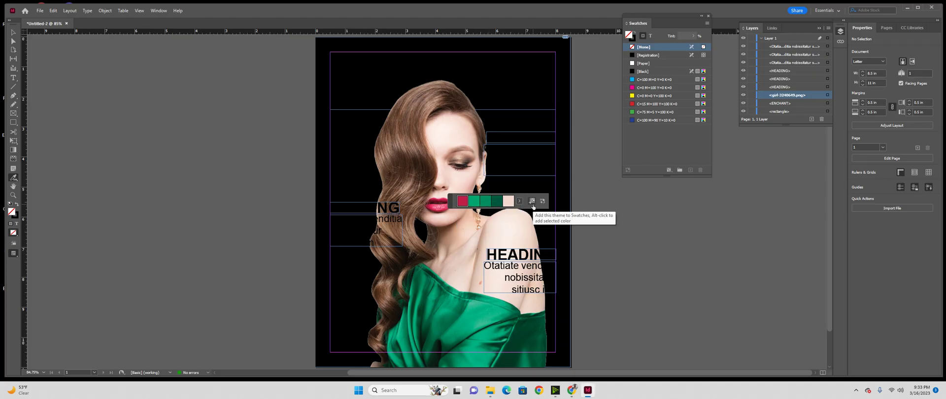
left_click(533, 204)
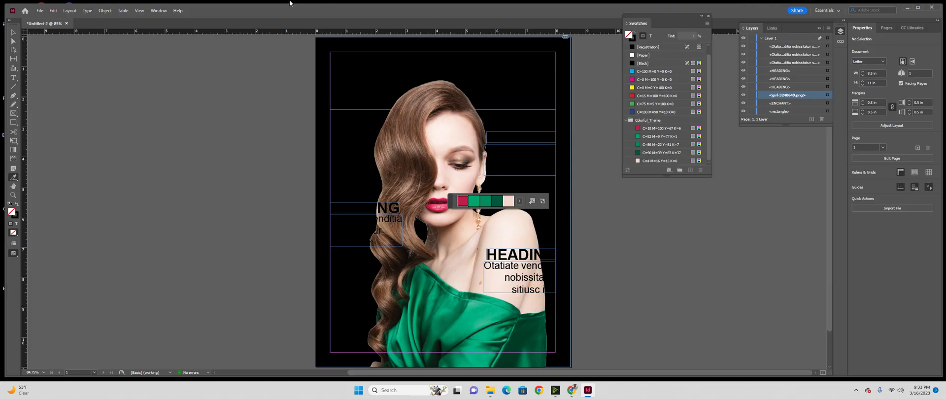
left_click(159, 10)
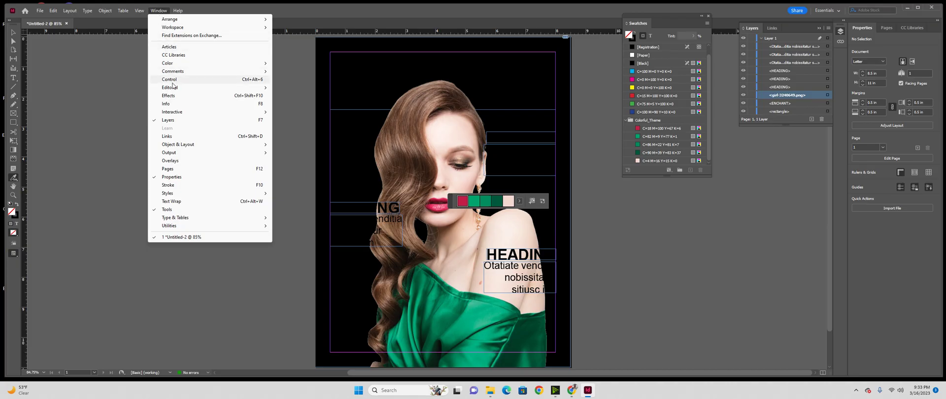
mouse_move(253, 64)
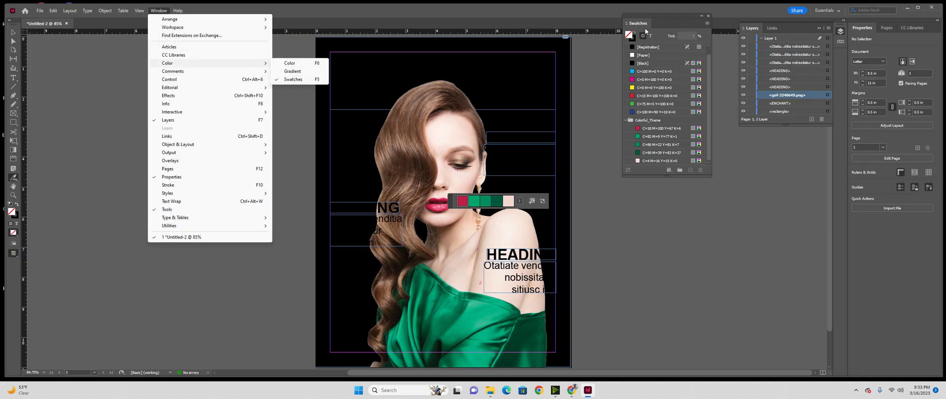
key("Escape")
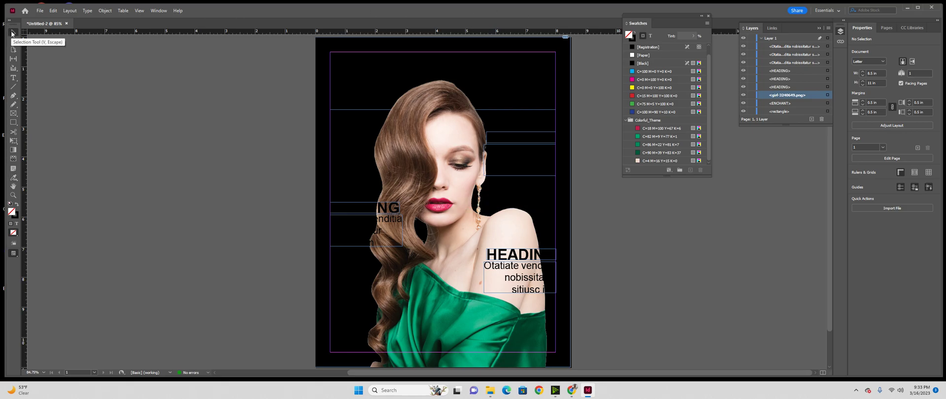
- Fill the photo's frame with the pale pink C=4 M=16 Y=15 K=0 swatch and lock the photo and the rectangle
left_click(376, 80)
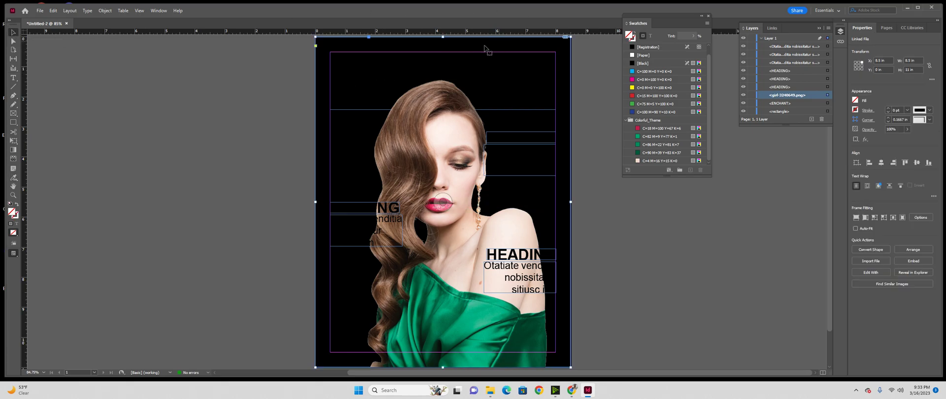
left_click(653, 164)
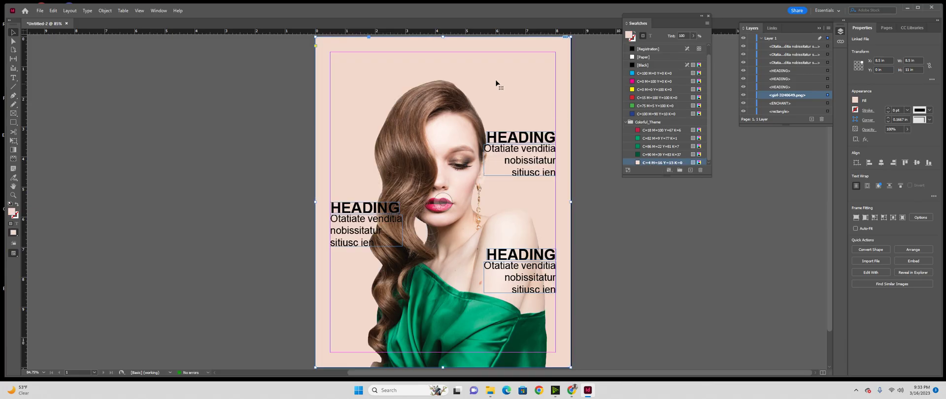
key("ctrl+shift+a")
left_click(550, 77)
key("ctrl+l")
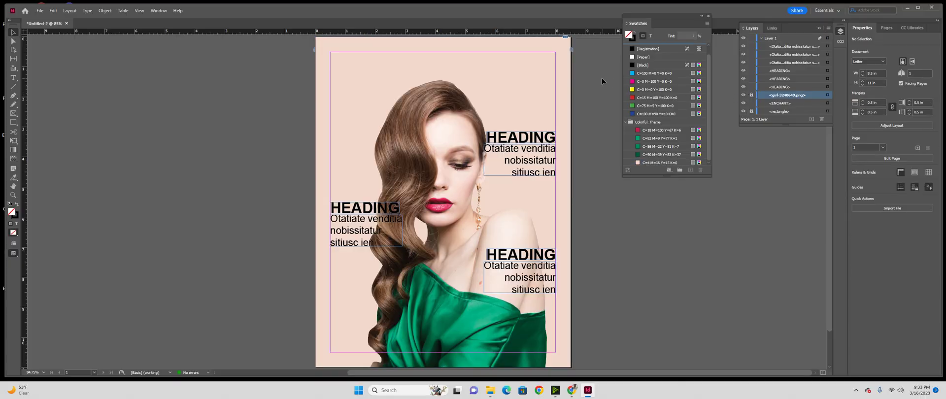
- Colour the ENCHANT title text with the theme's crimson C=18 M=100 Y=67 K=6 swatch
double_click(490, 59)
key("ctrl+a")
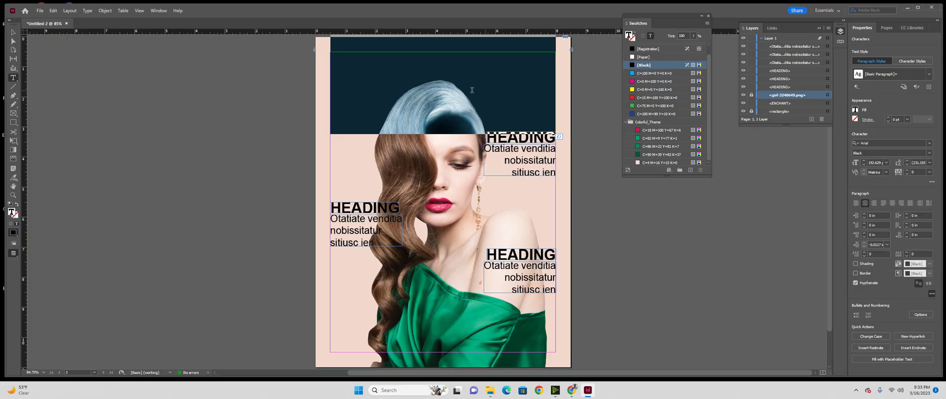
left_click(641, 129)
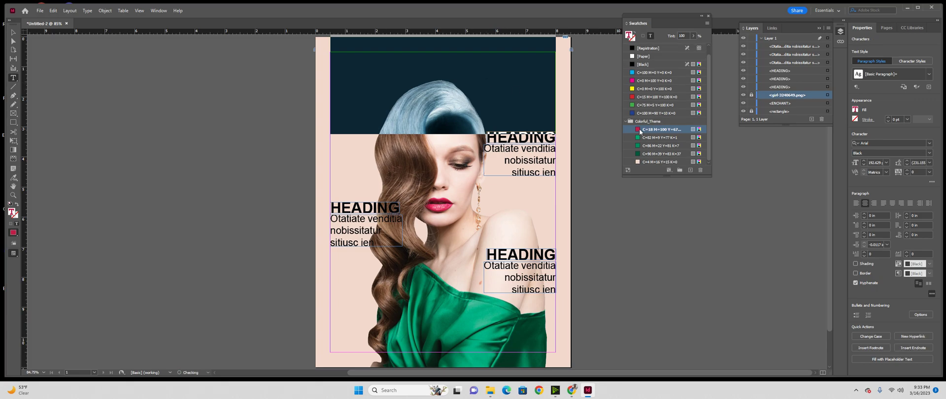
left_click(636, 162)
key("ctrl+z")
left_click(526, 86)
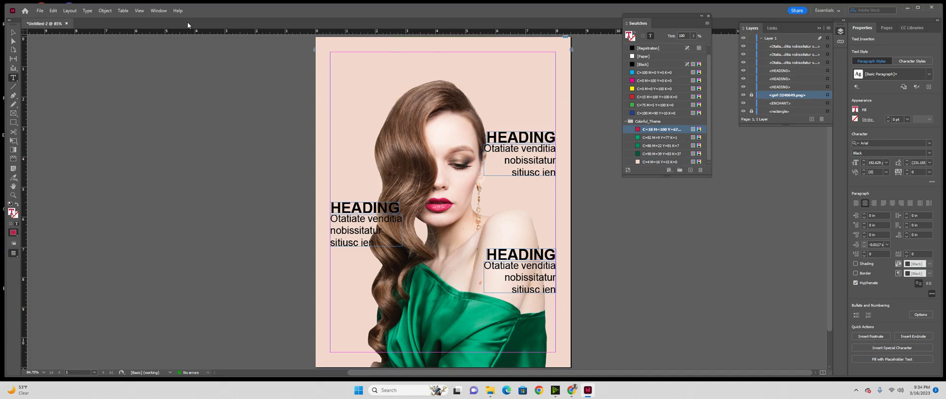
left_click(13, 33)
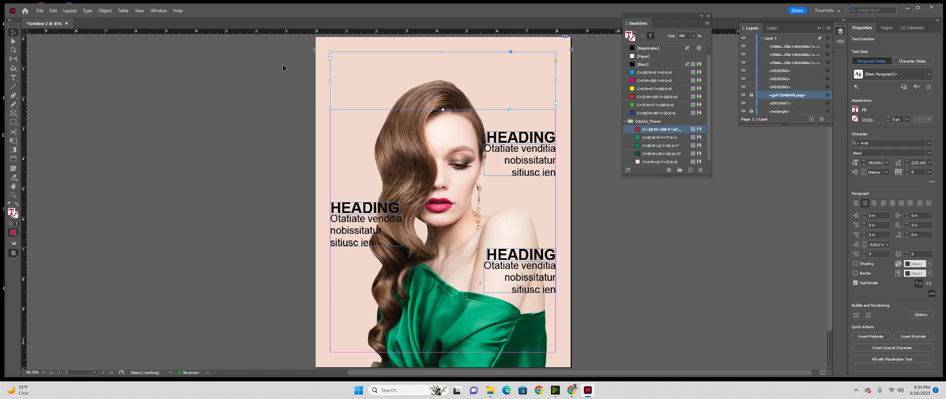
- Recolour the ENCHANT title blue with C=100 M=90 Y=10 K=0 and move it partly off the page to check it
double_click(511, 74)
key("ctrl+a")
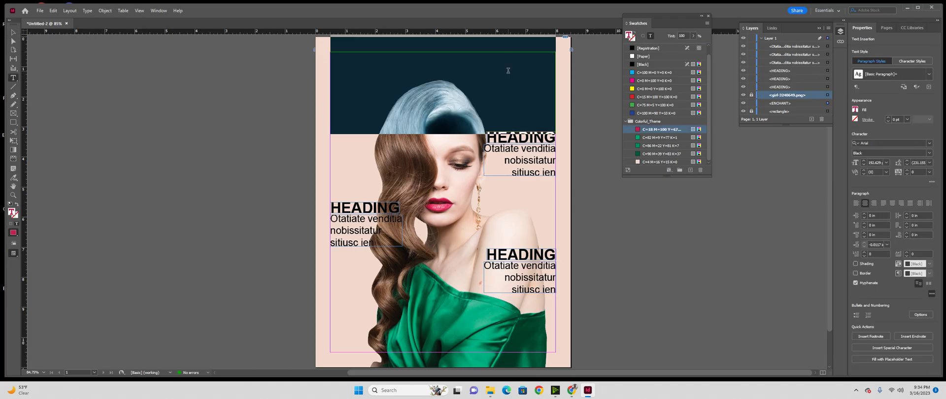
left_click(660, 113)
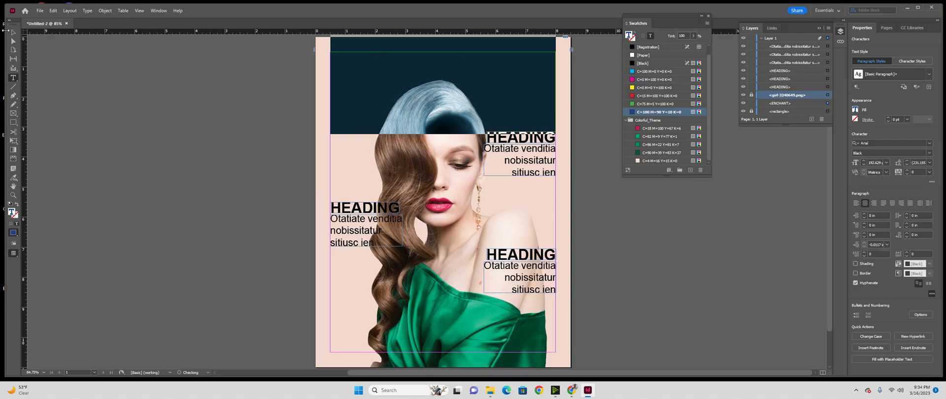
key("Escape")
left_click_drag(353, 109, 282, 115)
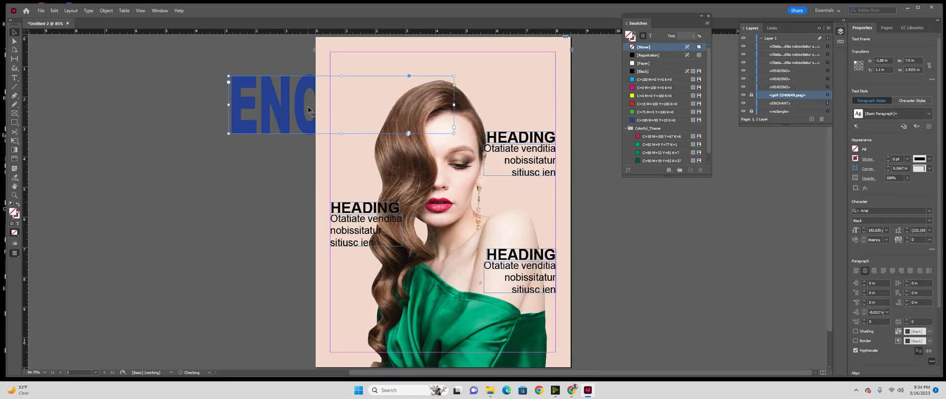
- Unlock the background rectangle and toggle the visibility of the title and photo to find what hides the title
left_click(792, 111)
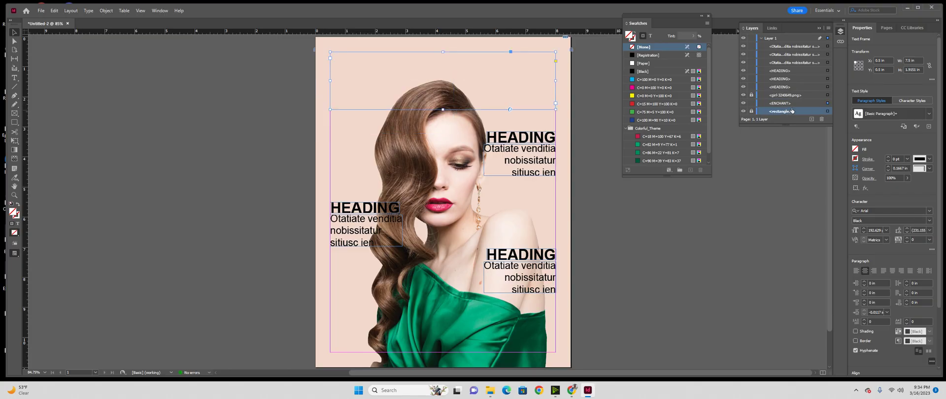
left_click(744, 104)
left_click(744, 95)
left_click(744, 95)
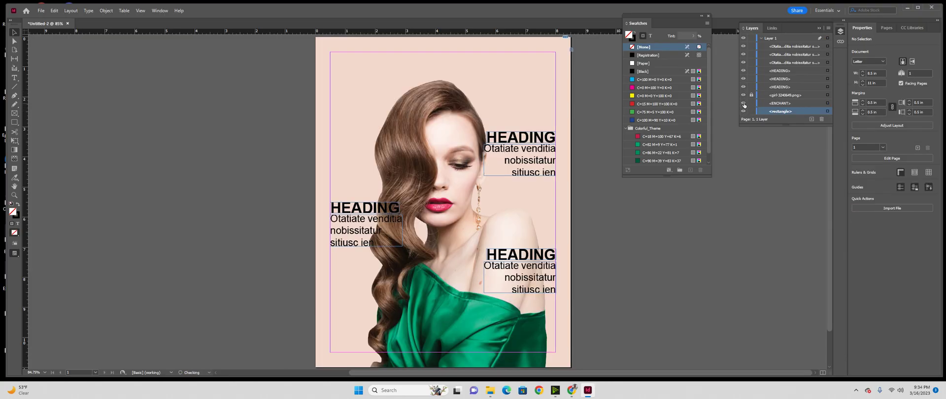
left_click(744, 104, "alt")
left_click(744, 106, "alt")
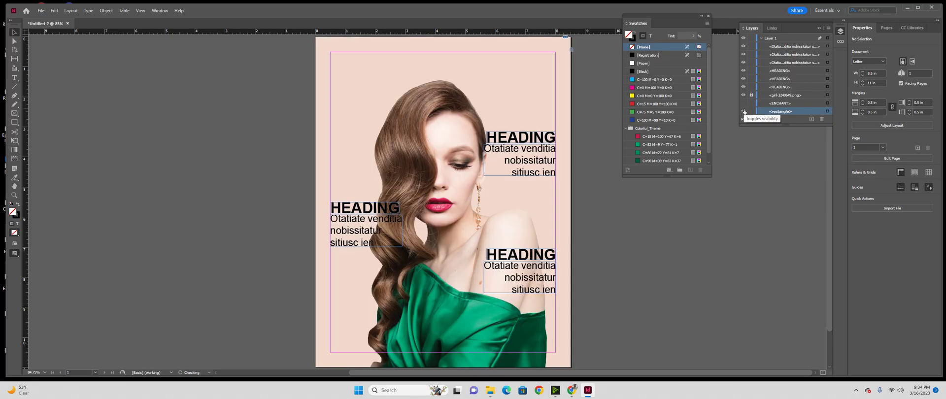
left_click(760, 97)
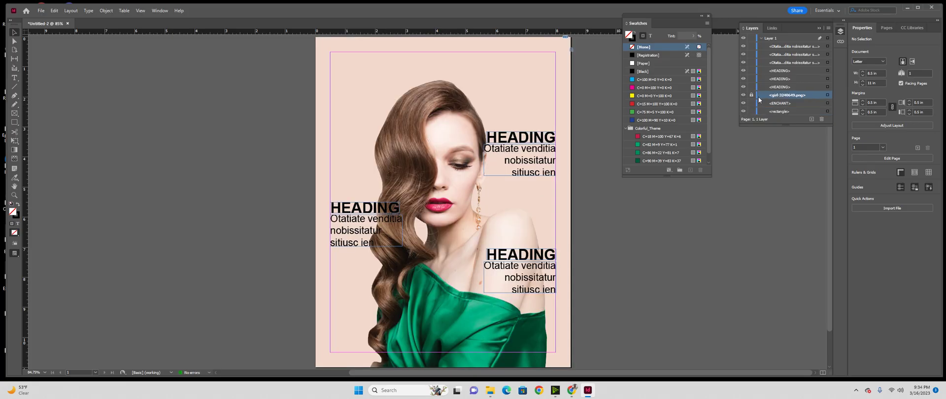
- Set the fill of the woman's photo frame to None and lock the photo
left_click(530, 108)
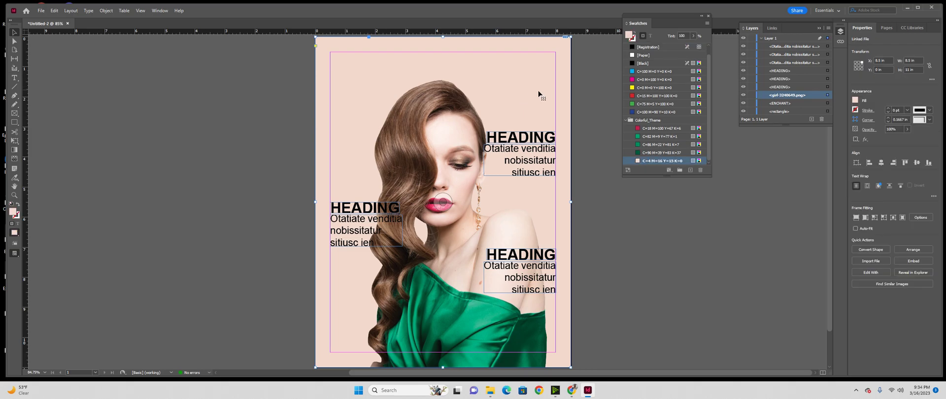
double_click(13, 213)
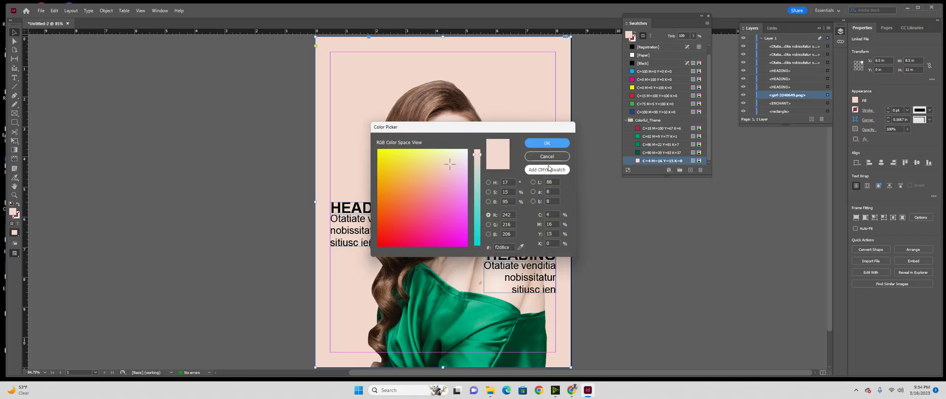
left_click(547, 157)
left_click(856, 101)
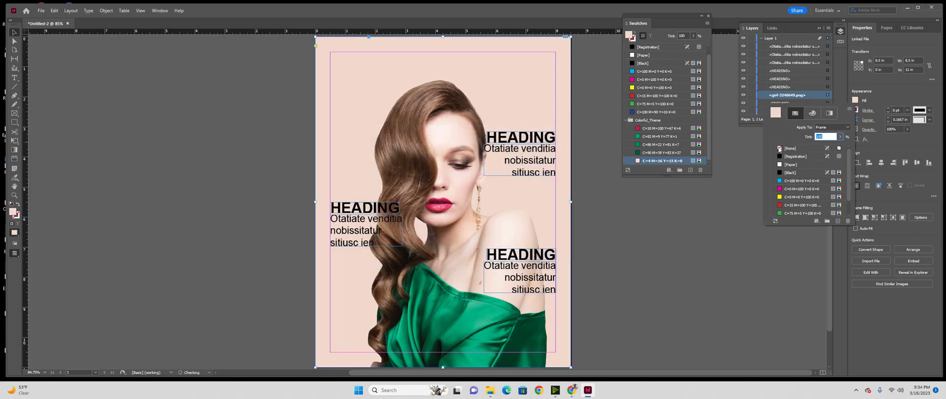
left_click(779, 147)
left_click(751, 94)
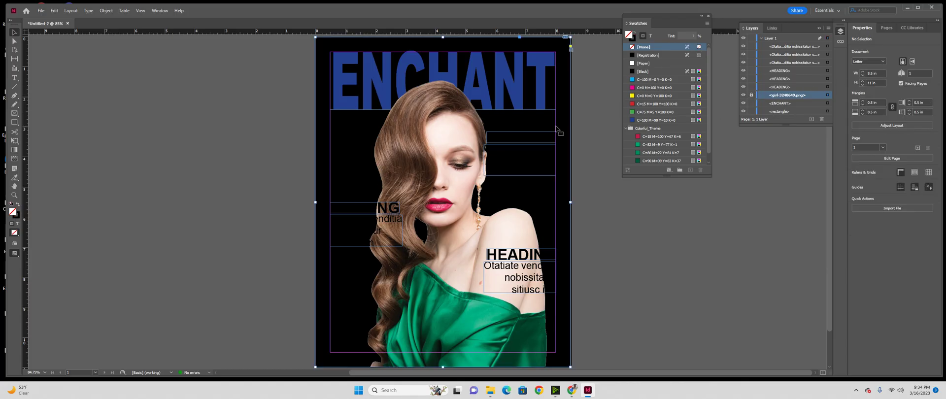
- Fill the full-page background rectangle with the theme's pale pink C=4 M=16 Y=15 K=0 swatch and deselect it
left_click(558, 100)
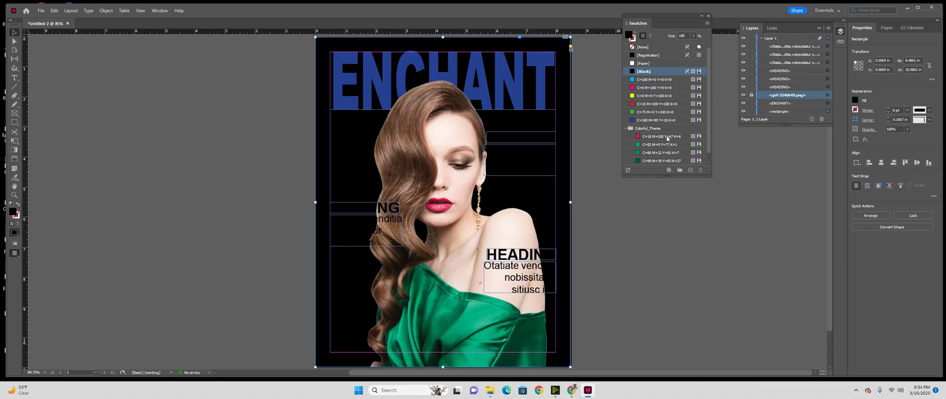
left_click(646, 160)
left_click(587, 149)
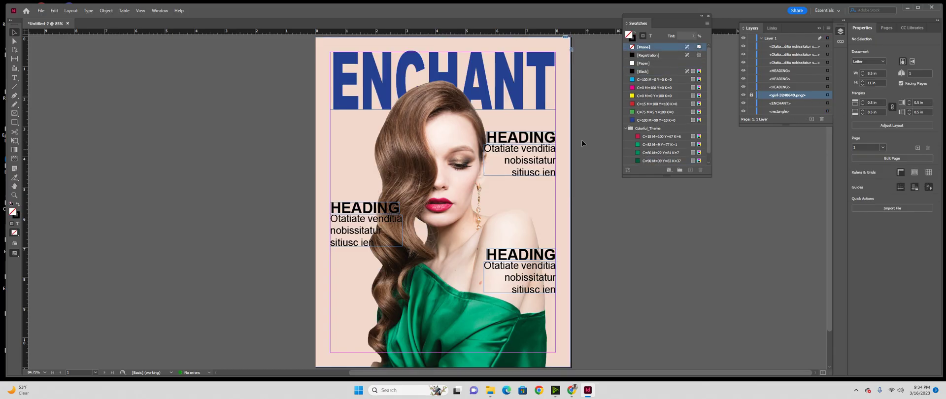
- Apply the theme's crimson C=18 M=100 Y=67 K=6 swatch to the ENCHANT title text
triple_click(526, 94)
scroll(649, 141, "down", 1)
left_click(651, 128)
left_click(530, 84)
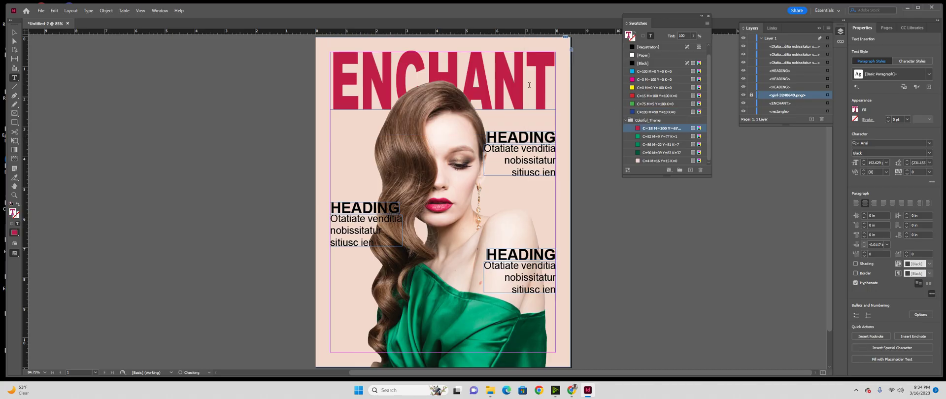
- Colour the upper-right heading dark green C=90 M=39 Y=83 K=37 and the text below it green C=82 M=9 Y=77 K=1
triple_click(520, 139)
left_click(639, 152)
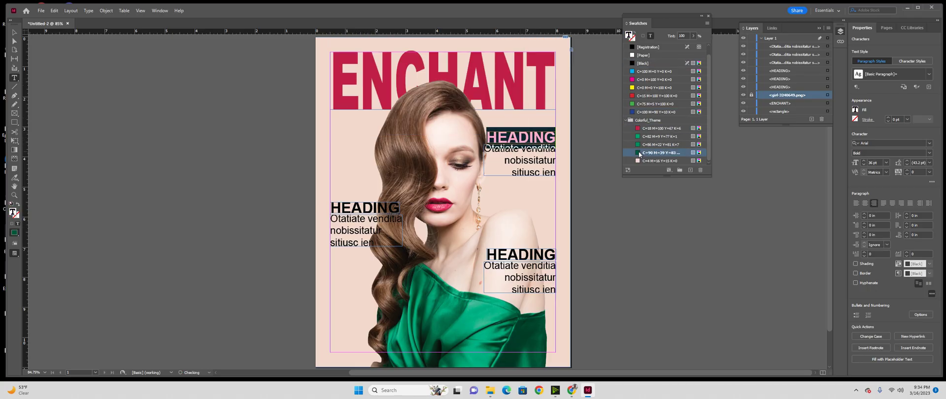
left_click_drag(555, 172, 485, 146)
left_click(670, 136)
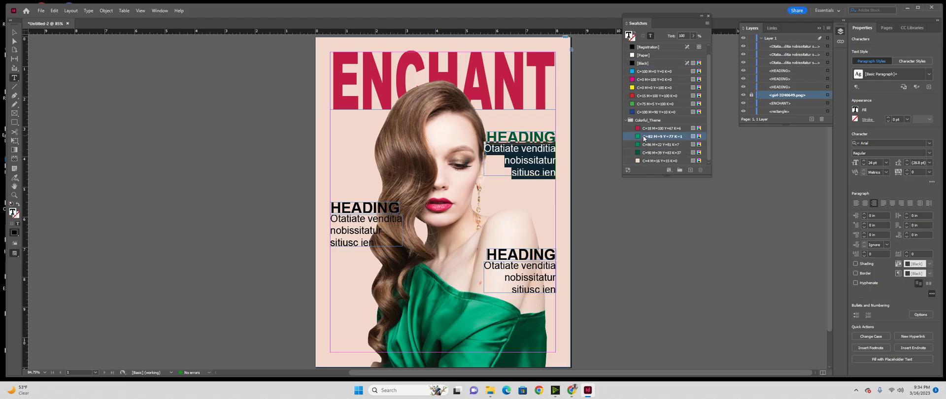
left_click(362, 207)
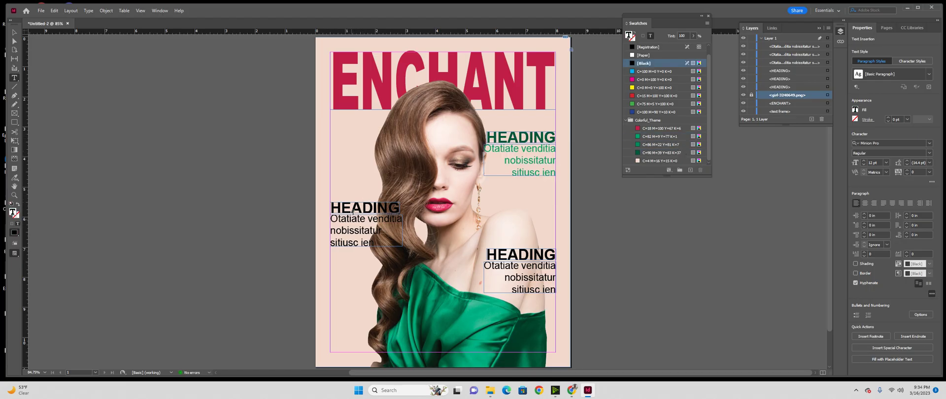
- Colour the left heading dark green C=90 M=39 Y=83 K=37 and the text below it green C=82 M=9 Y=77 K=1
key("Escape")
key("ctrl+shift+a")
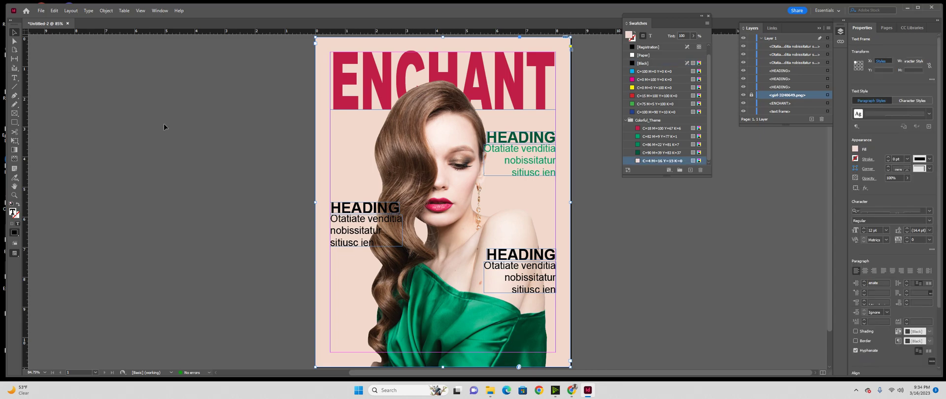
double_click(345, 206)
scroll(697, 159, "down", 1)
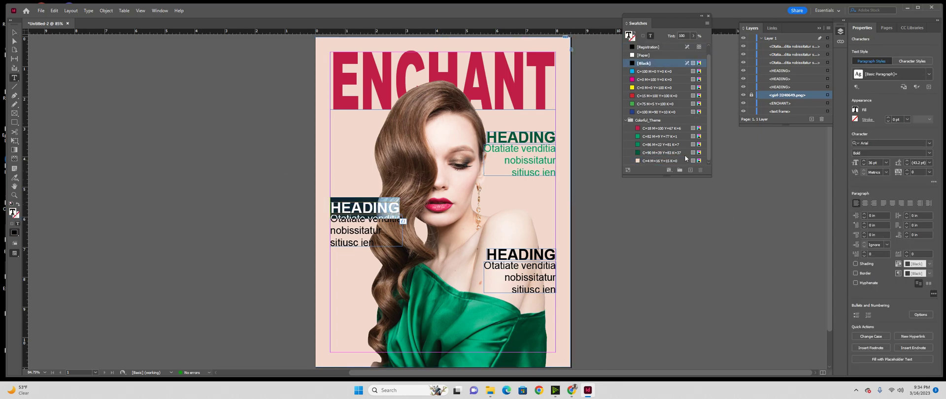
left_click(639, 155)
left_click_drag(330, 213, 376, 243)
left_click(636, 144)
- Colour the lower-right heading dark green C=90 M=39 Y=83 K=37 and its text green C=82 M=9 Y=77 K=1
double_click(509, 254)
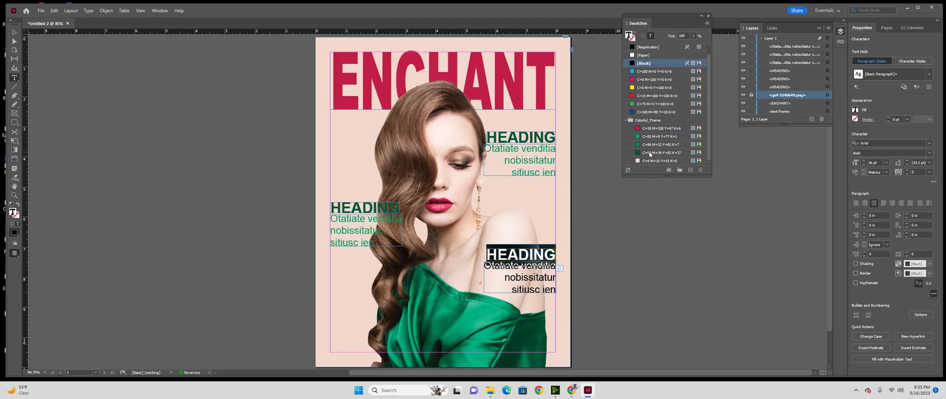
left_click(649, 153)
triple_click(534, 275)
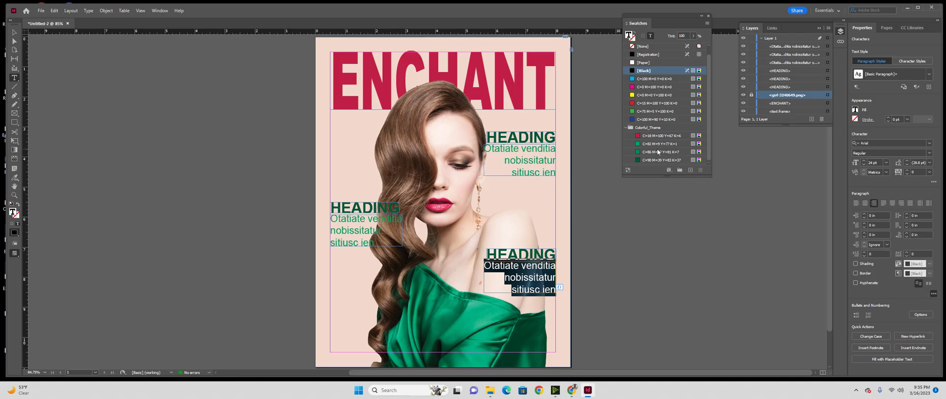
left_click(660, 137)
key("Escape")
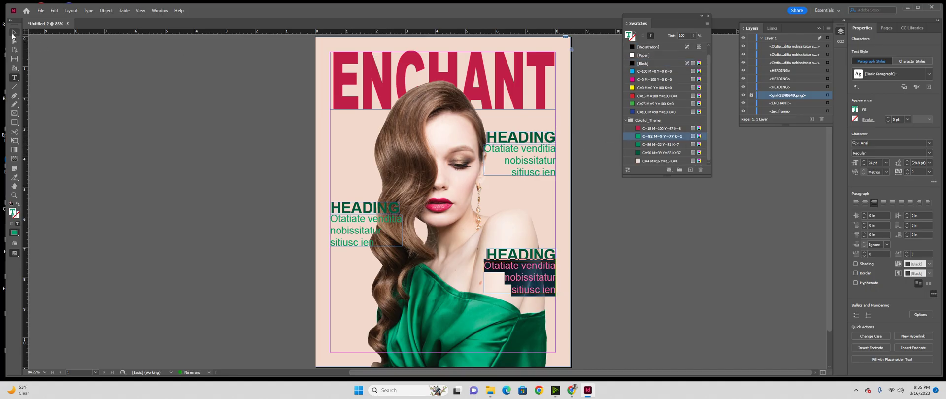
- Preview the cover in presentation mode, and move the upper-right heading with its text down beside the woman's cheek
key("shift+w")
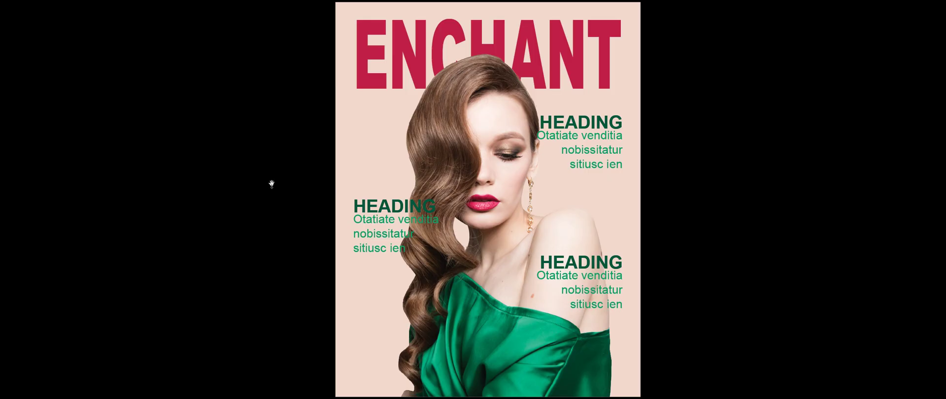
key("Escape")
left_click(529, 142)
left_click_drag(528, 142, 529, 167)
left_click(353, 211)
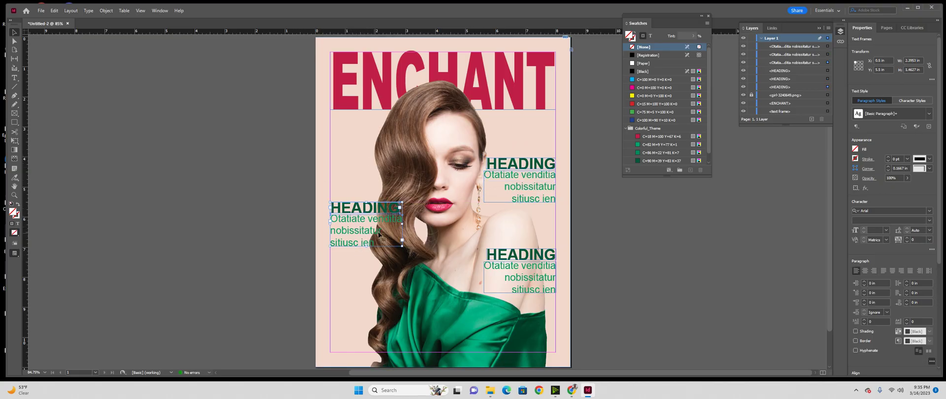
left_click(436, 191)
key("shift+Right")
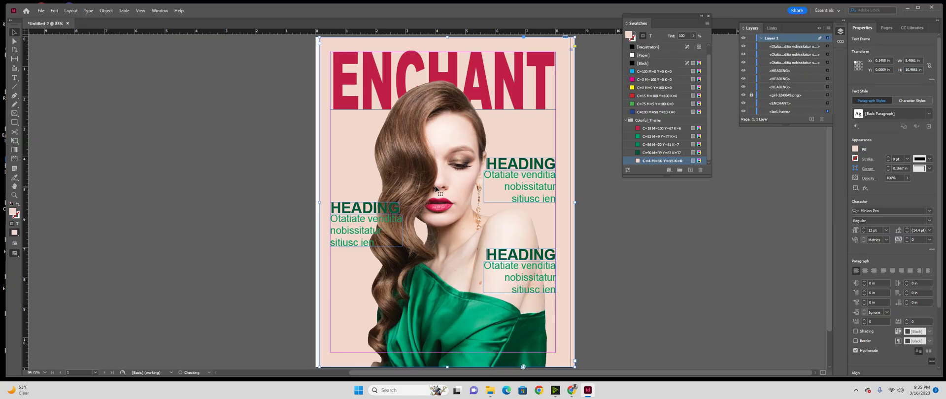
key("shift+Left")
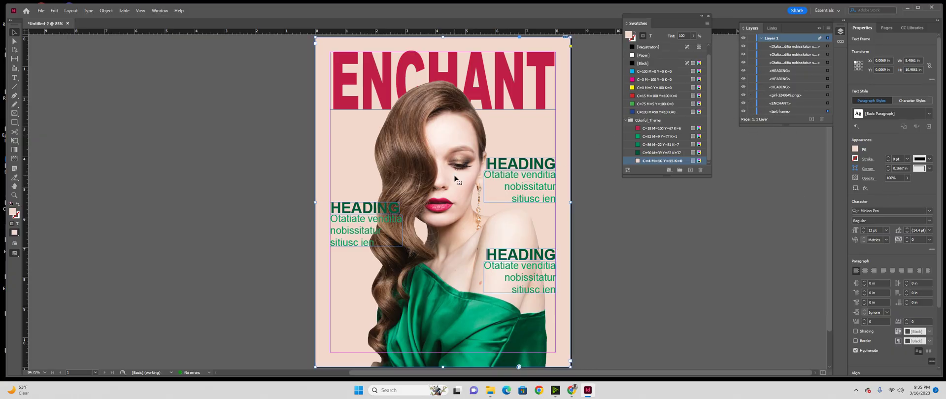
- Unlock the woman's photo, nudge it right to about X 0.28 in and deselect it
left_click(434, 191)
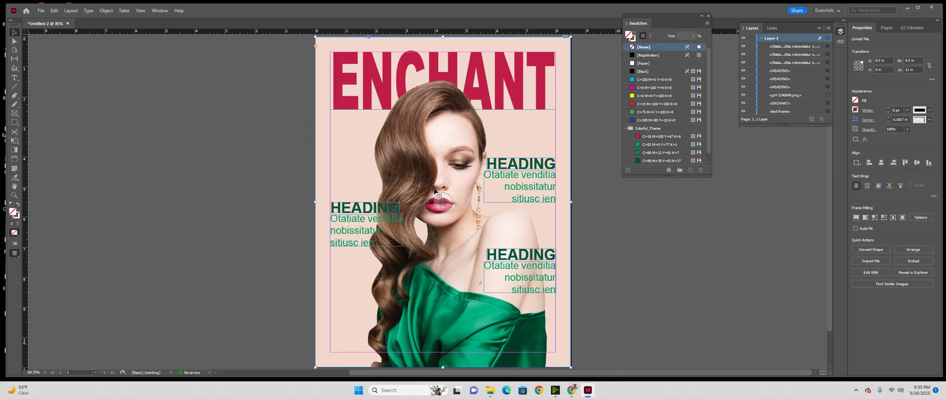
key("shift+Right")
key("shift+Right")
key("shift+Right")
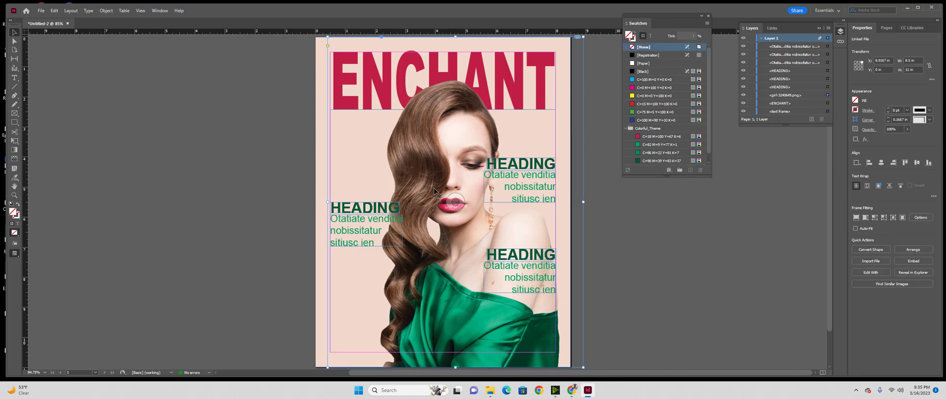
key("shift+Left")
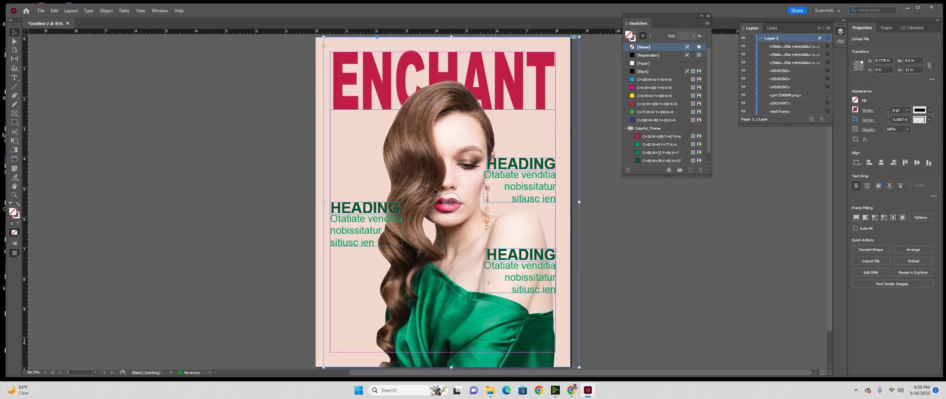
left_click(624, 219)
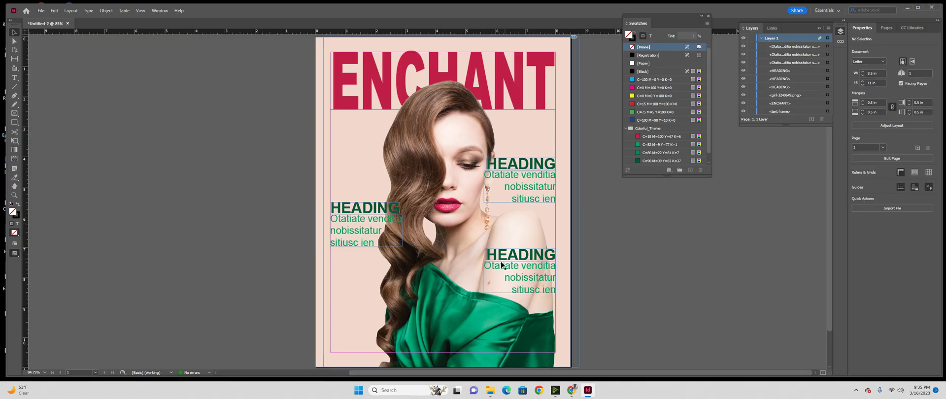
- Move the left heading's text block up and shift the woman's photo up and slightly to the right
left_click(392, 223)
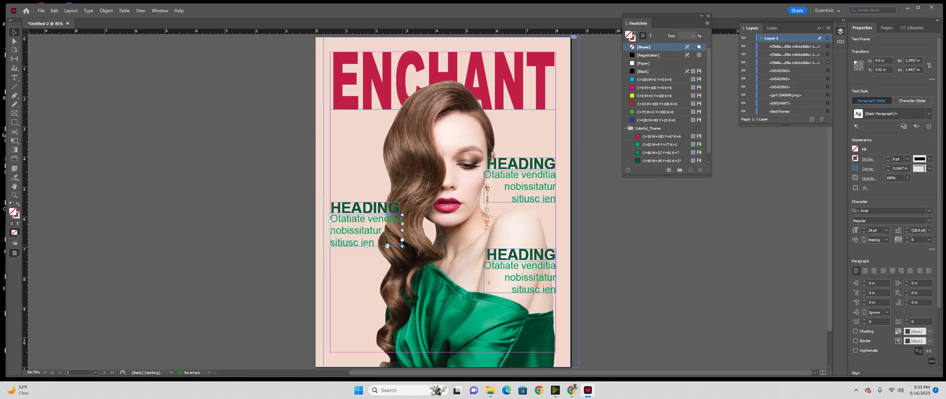
left_click_drag(379, 210, 379, 194)
left_click_drag(430, 214, 435, 199)
- Scale the woman's image down slightly inside its frame and reposition it a little up and to the left
double_click(345, 72)
left_click_drag(346, 72, 358, 91)
mouse_move(466, 203)
left_mouse_down()
mouse_move(449, 189)
mouse_move(458, 215)
mouse_move(458, 197)
left_mouse_up()
left_click(247, 140)
- Move the left heading and its text further up beside the woman's hair and deselect them
left_click(343, 217)
left_click_drag(343, 217, 344, 200)
key("ctrl+shift+a")
- Shorten the first line of the left text to "Otatiate vena" so it clears the woman's hair
key("t")
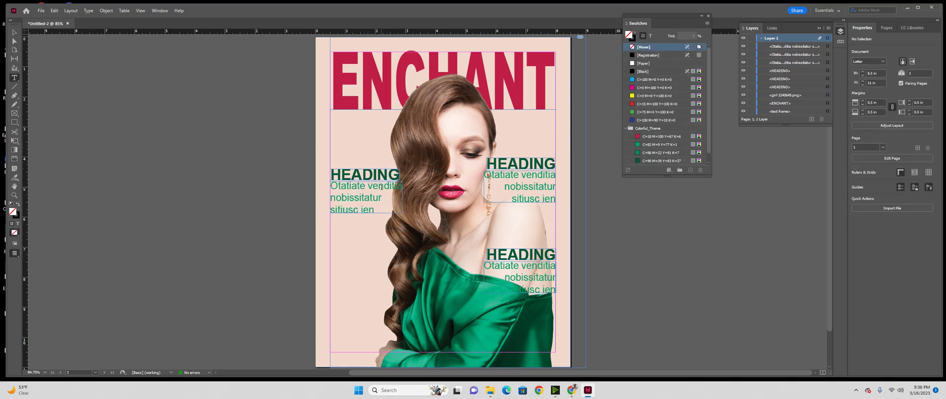
left_click(354, 195)
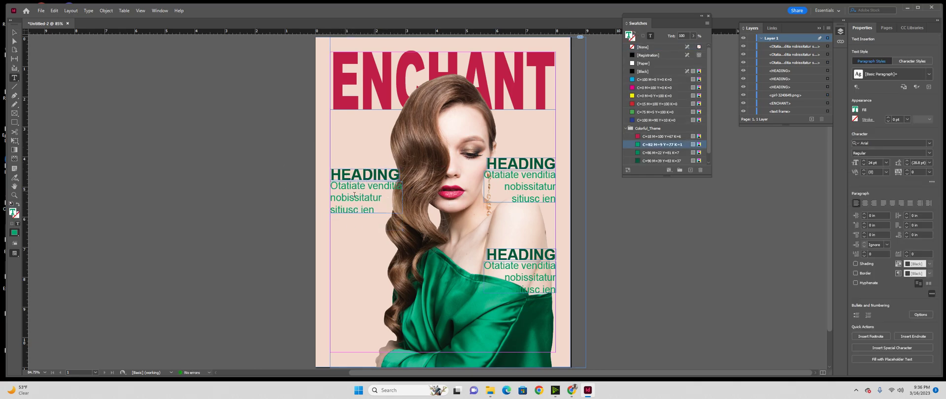
left_click(385, 188)
key("Delete")
key("Delete")
key("Delete")
key("Delete")
key("Escape")
left_click(140, 118)
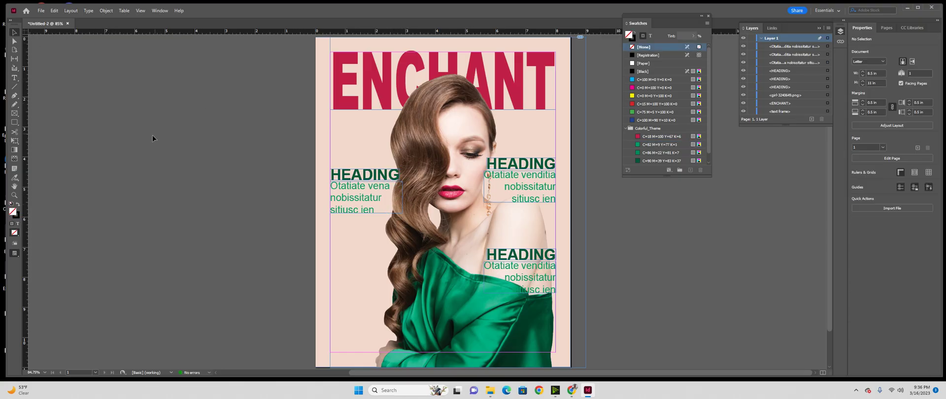
- Move the lower-right heading with its text up to about Y 6.76 in
left_click(489, 181)
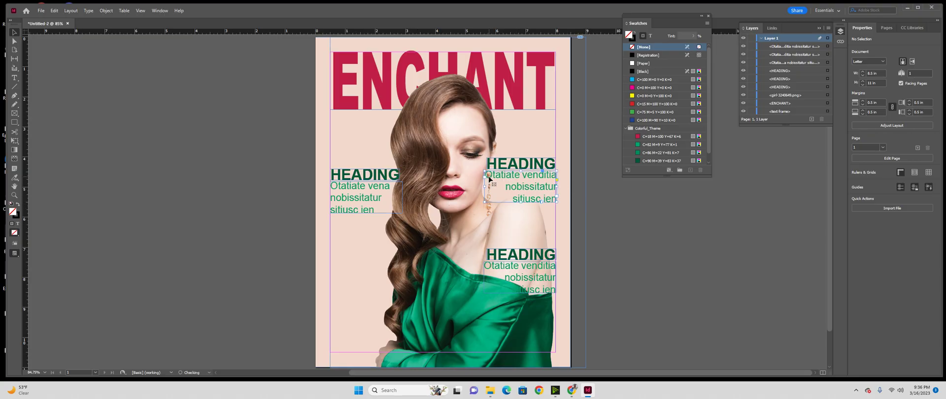
left_click(593, 198)
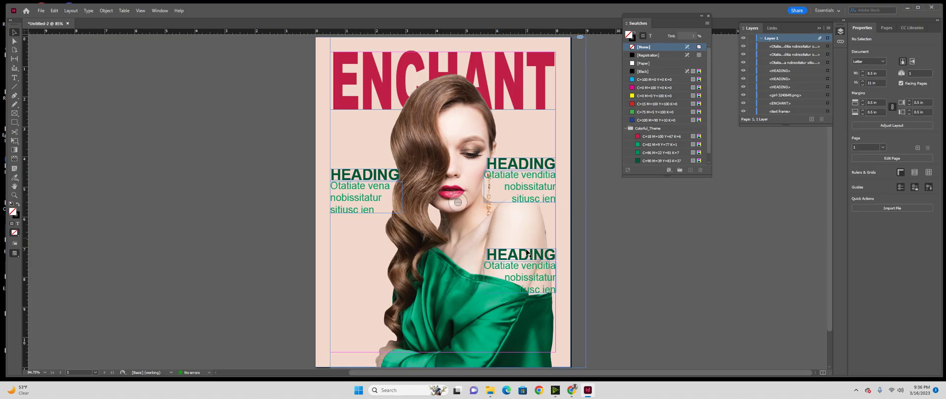
left_click_drag(525, 268, 526, 260)
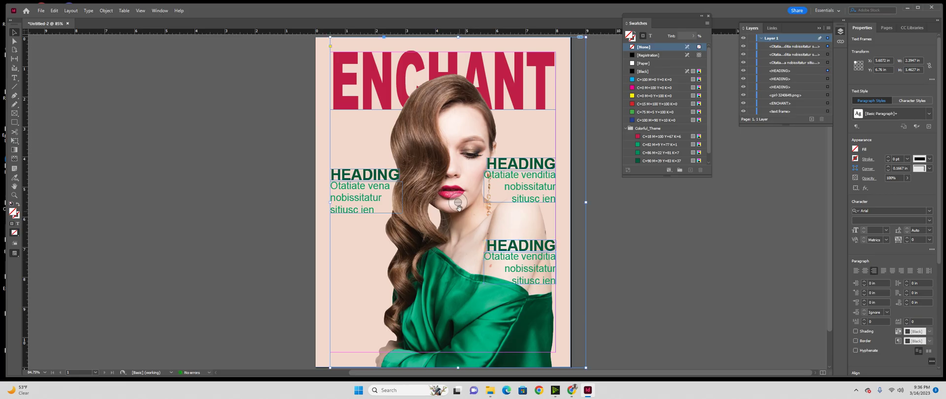
- Shift the woman's image slightly down within its frame and deselect it
left_click(459, 218)
left_click_drag(459, 219, 459, 231)
left_click(619, 239)
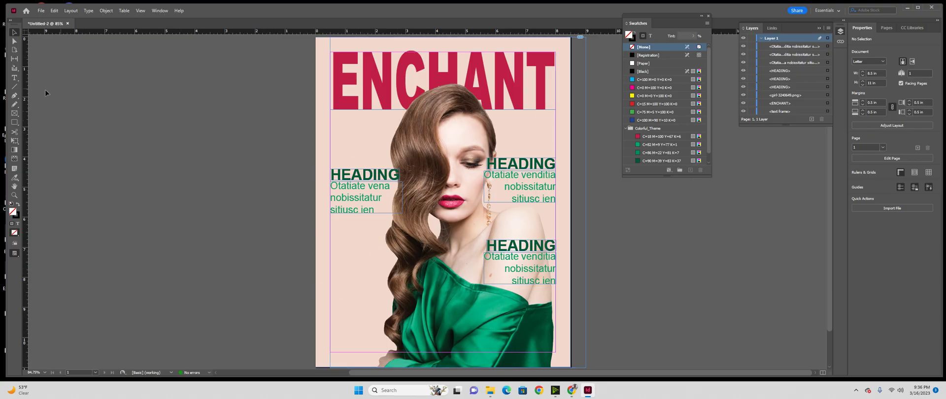
- Draw a rectangular frame about 1.78 by 1.46 in in the lower-left margin corner and fill it with Paper
left_click(15, 113)
mouse_move(330, 309)
left_mouse_down()
mouse_move(412, 360)
mouse_move(384, 352)
left_mouse_up()
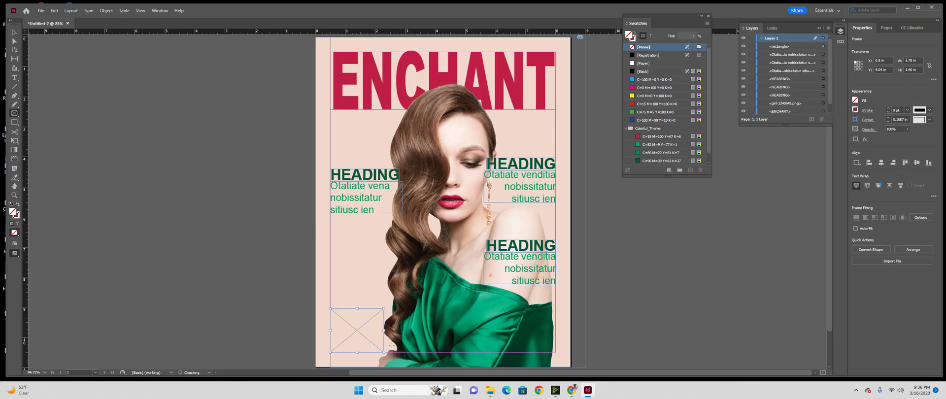
left_click(856, 100)
left_click(779, 165)
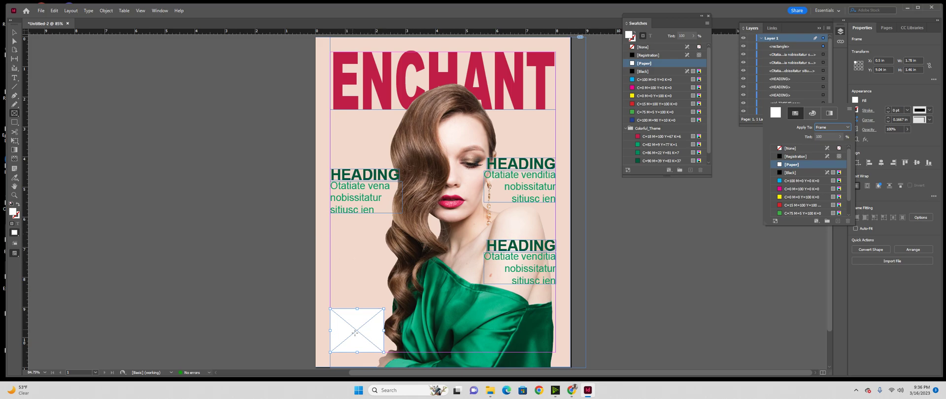
- Place the Barcode PNG from Downloads into the white frame and scale the image to fit the frame
left_click(41, 10)
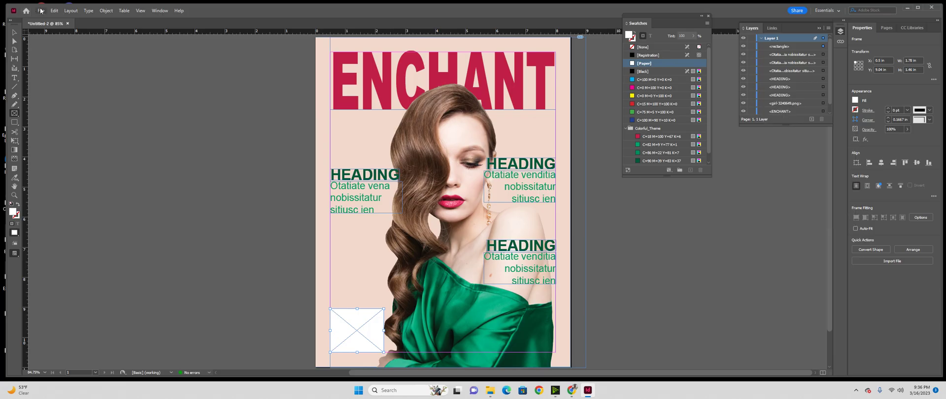
left_click(41, 10)
left_click(55, 108)
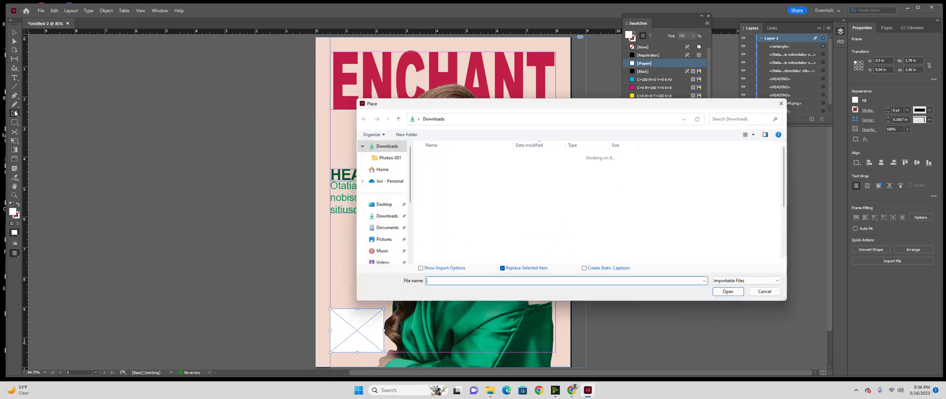
left_click(437, 178)
left_click(437, 168)
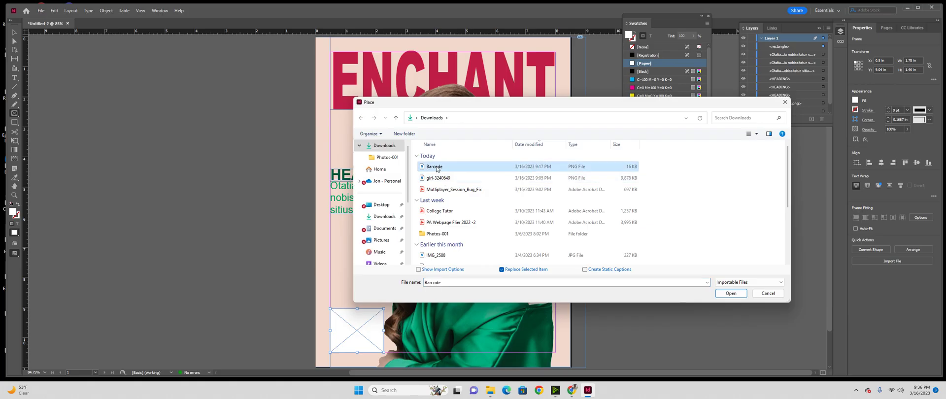
double_click(437, 168)
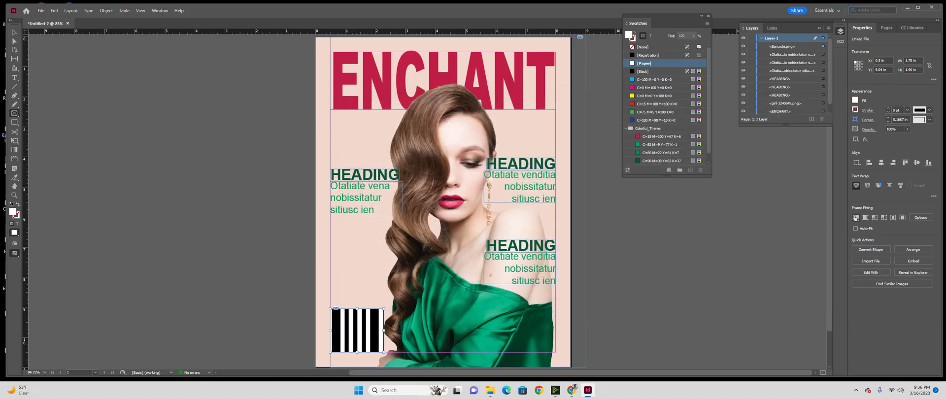
left_click(903, 217)
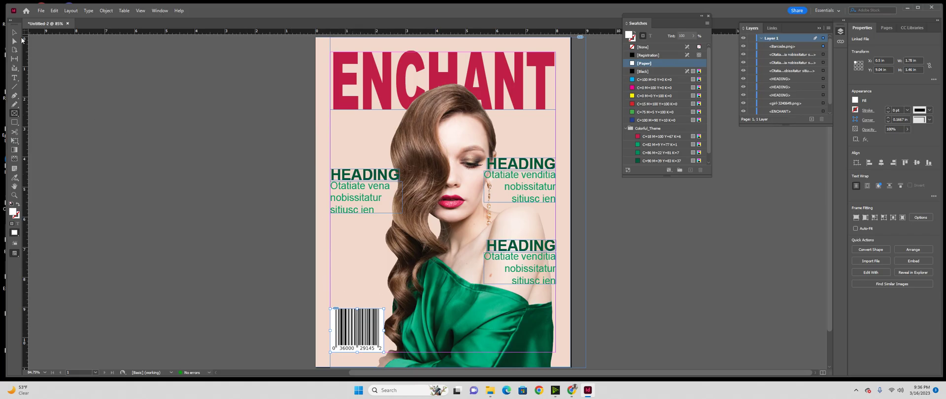
- Extend the barcode frame's top edge up to Y 9 in, making it 1.5 in tall, and deselect it
left_click(357, 330)
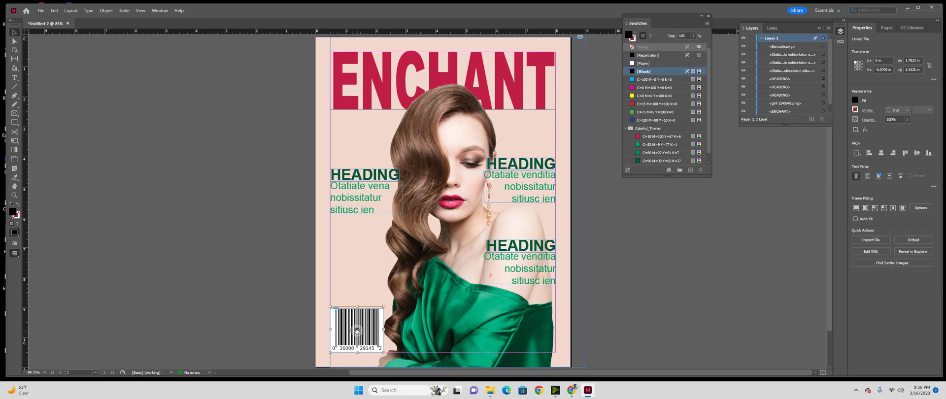
left_click_drag(357, 330, 357, 307)
left_click(288, 317)
left_click(360, 314)
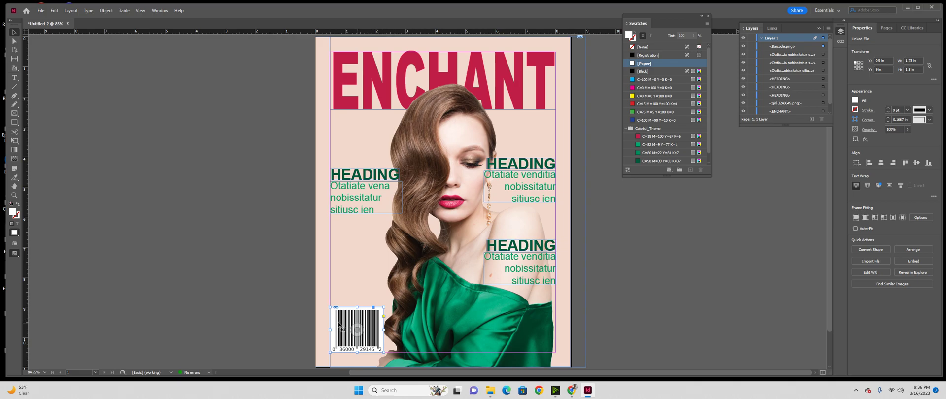
left_click(241, 306)
- Preview the finished cover in presentation mode and return to the normal editing view with nothing selected
key("F7")
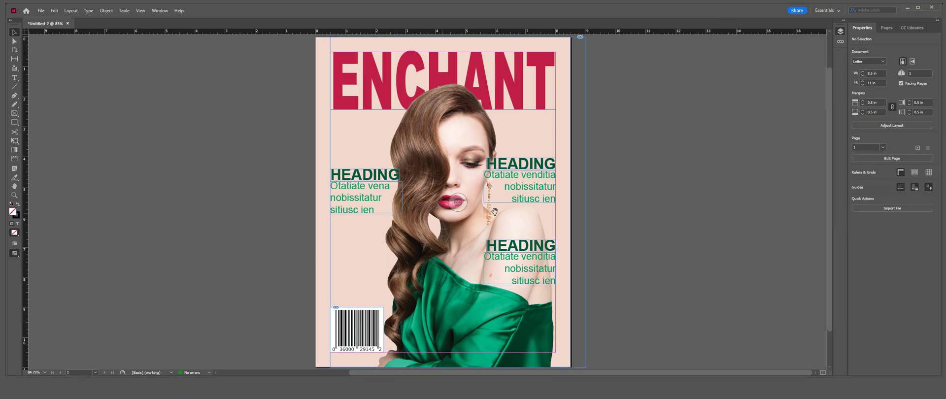
key("shift+w")
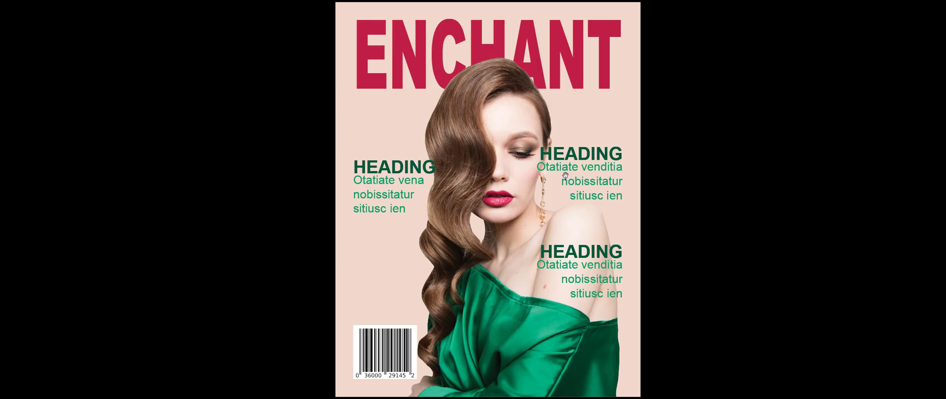
key("Escape")
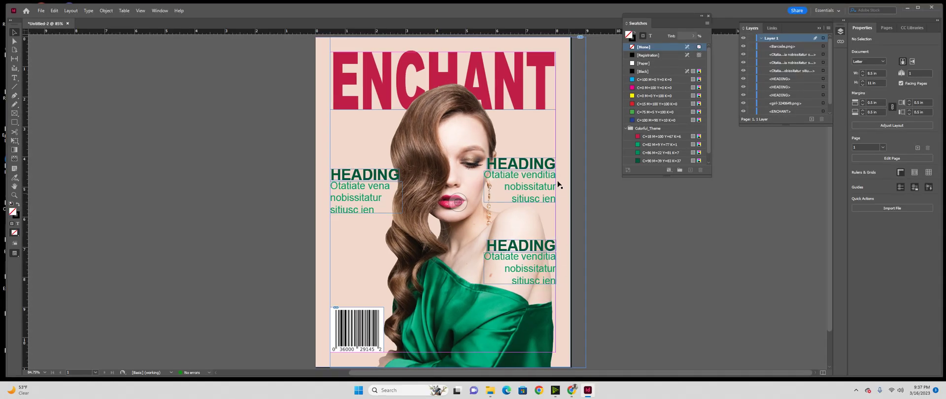
left_click(451, 194)
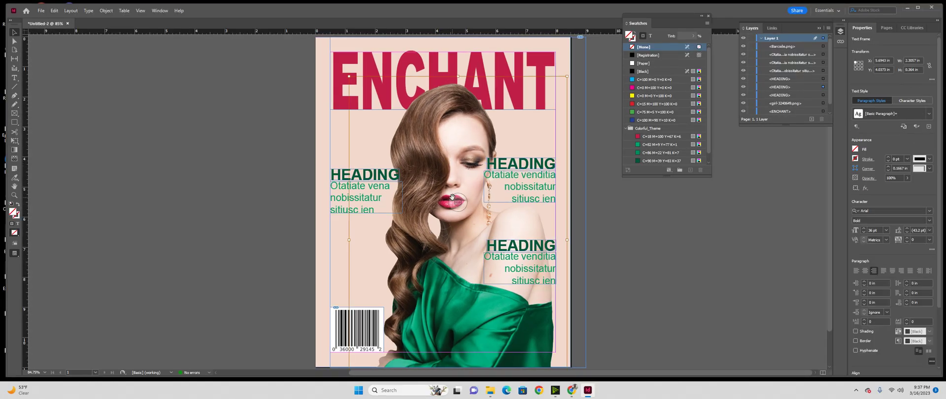
left_click(300, 170)
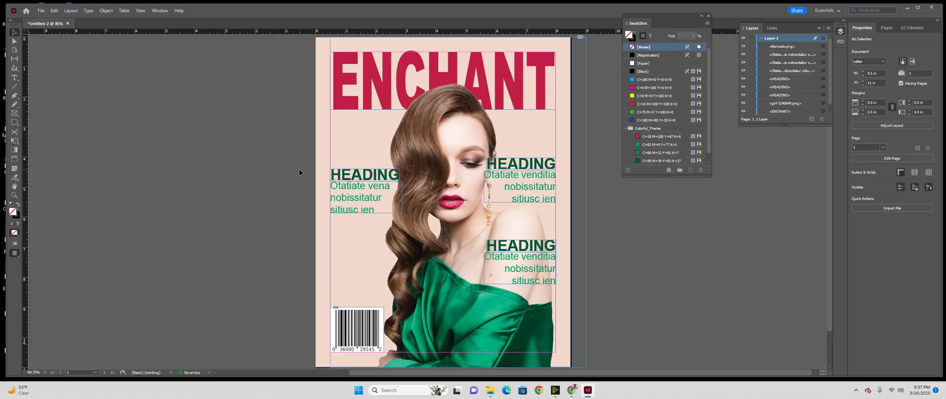